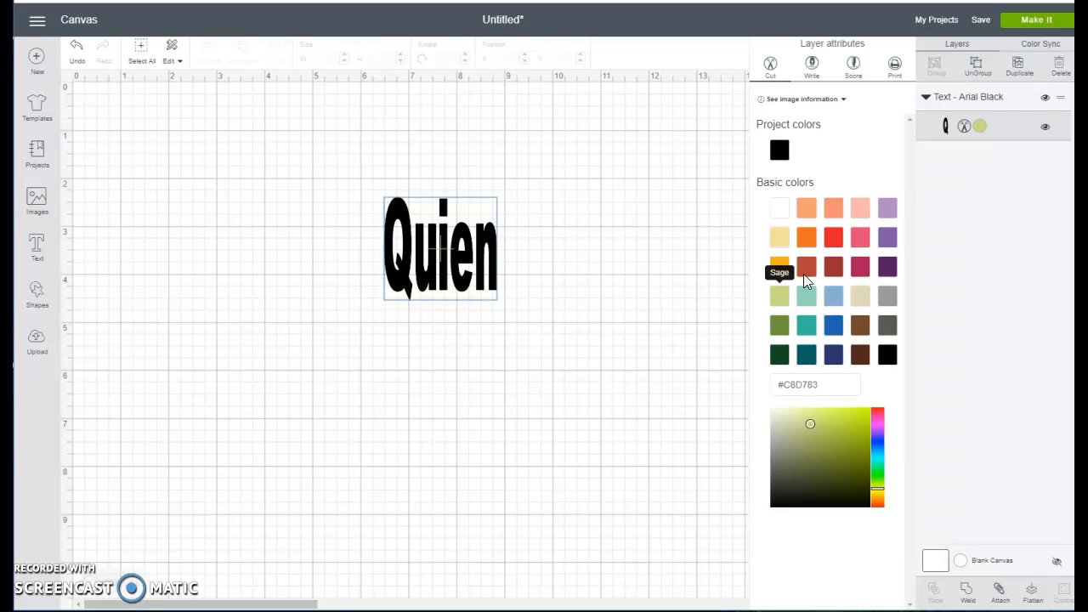
Step: Move the sage "Quien" text up to about X 8.125, Y 1.319
click(547, 193)
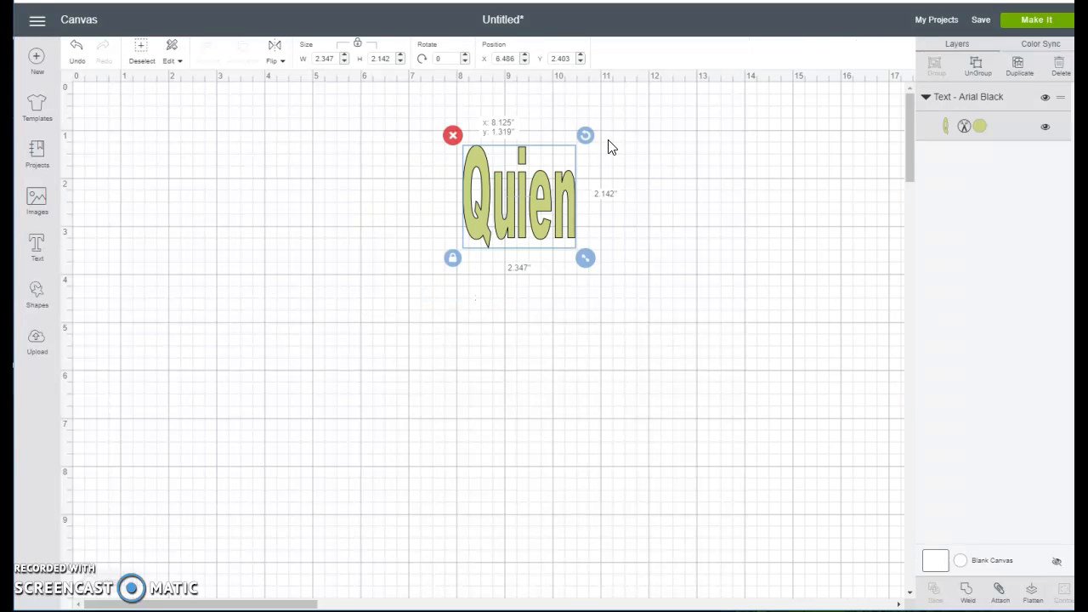
Step: Search the image library for "apple", replacing the existing baseball search
click(25, 204)
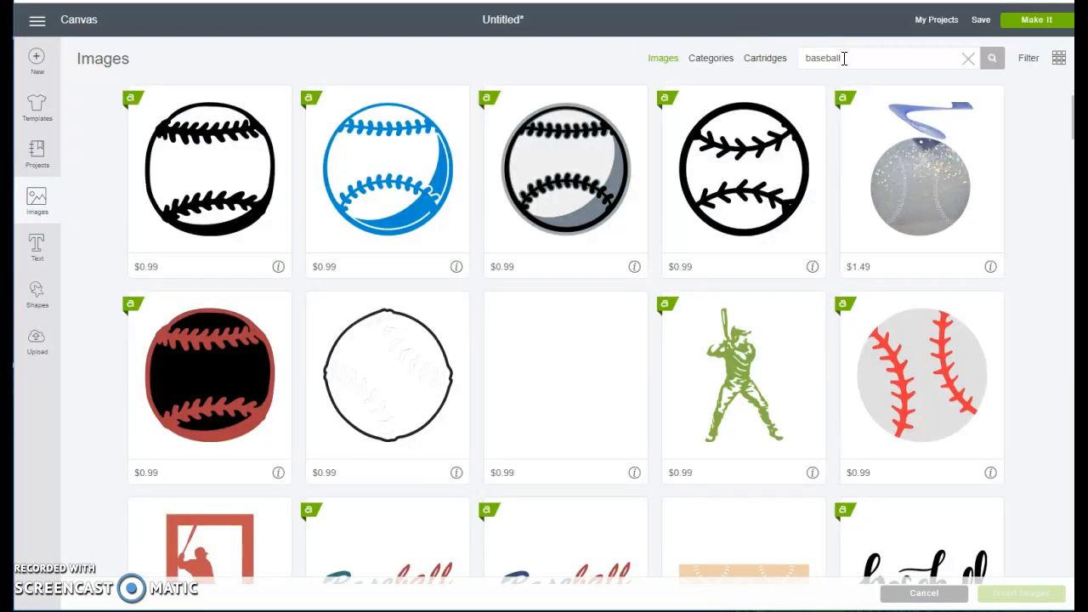
drag(844, 58, 808, 56)
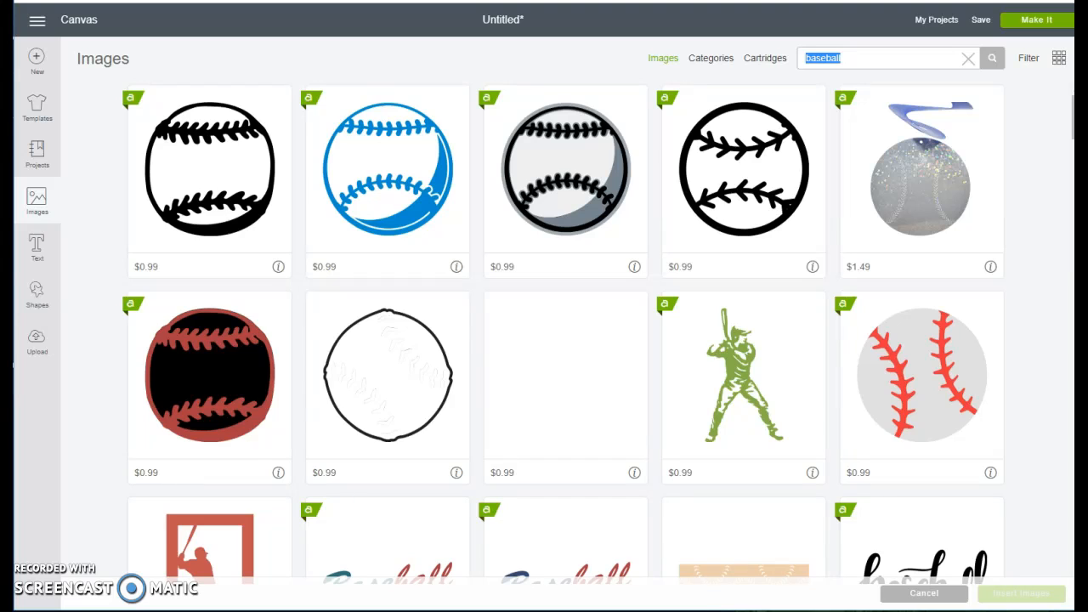
text(apple)
key(Return)
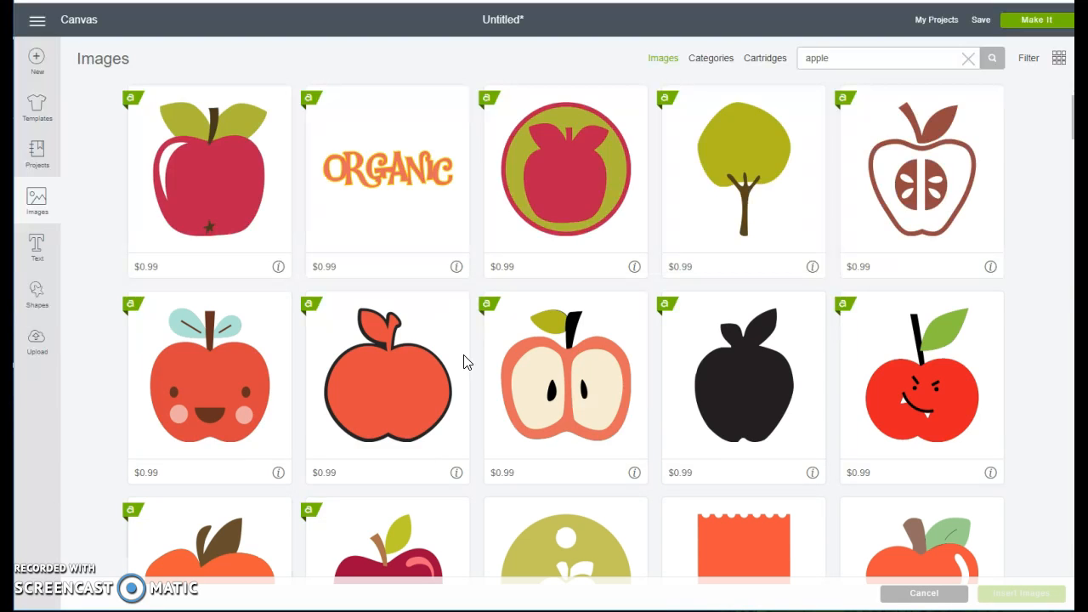
Step: Insert three images: the glossy orange apple, the red apple with a light-green leaf, and the glossy red apple with a dark-green leaf
scroll(407, 401, down, 5)
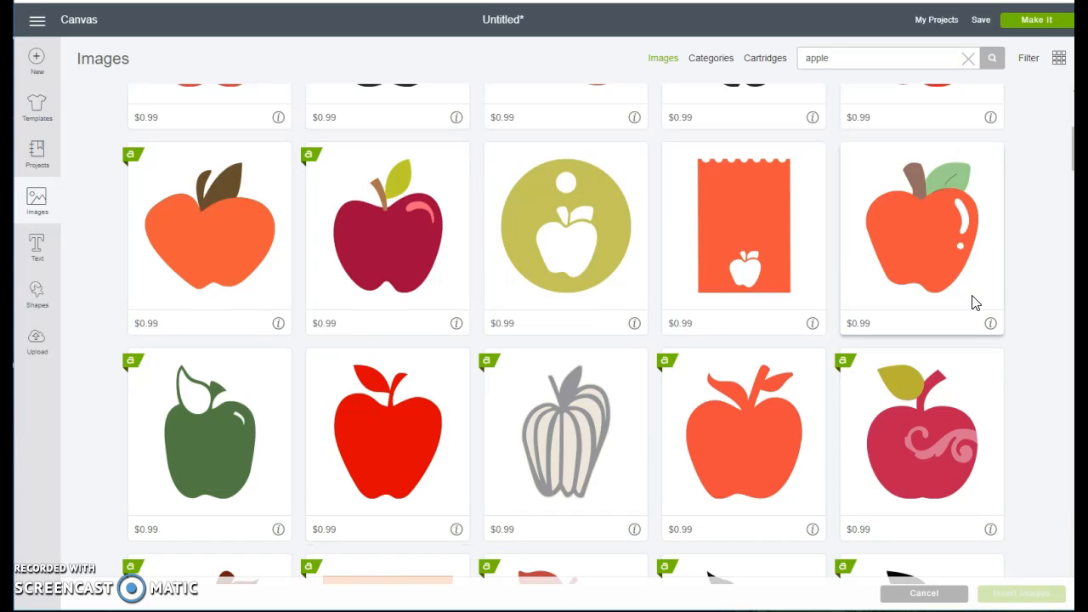
click(929, 266)
scroll(539, 357, down, 5)
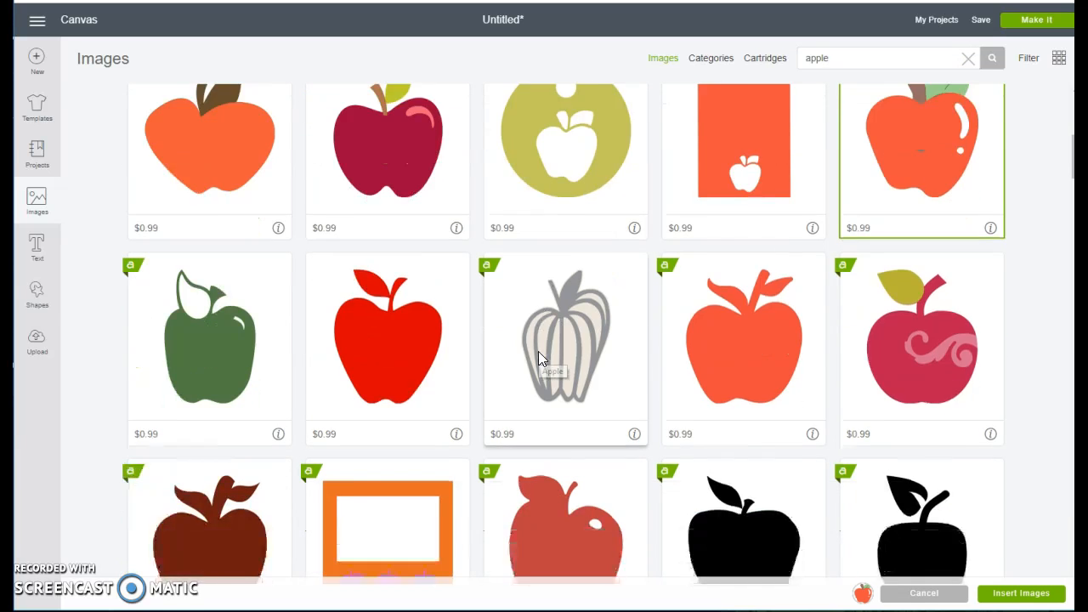
scroll(539, 358, down, 3)
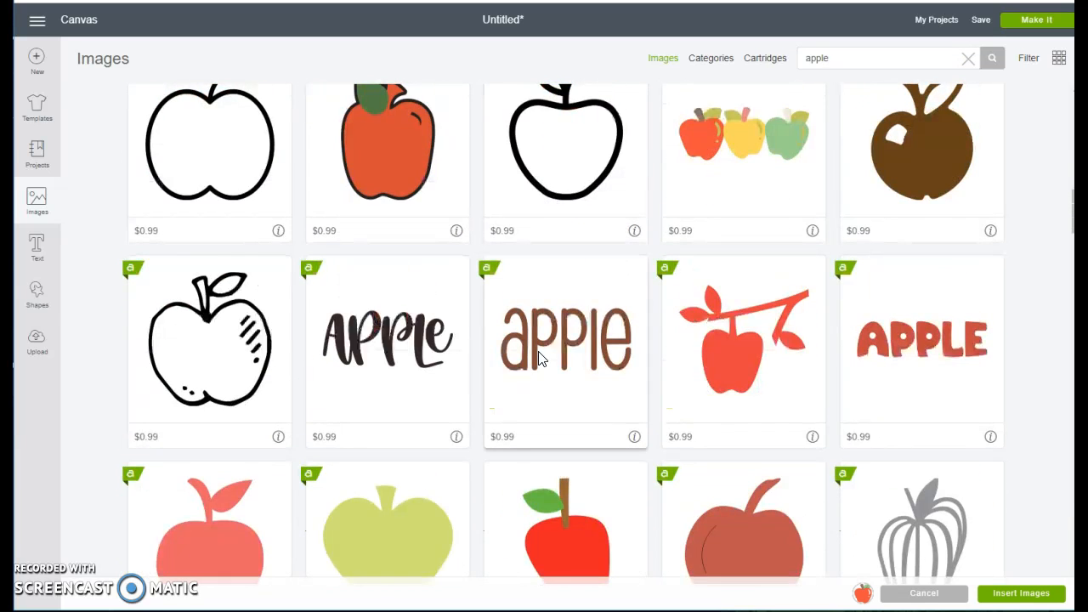
scroll(538, 357, down, 5)
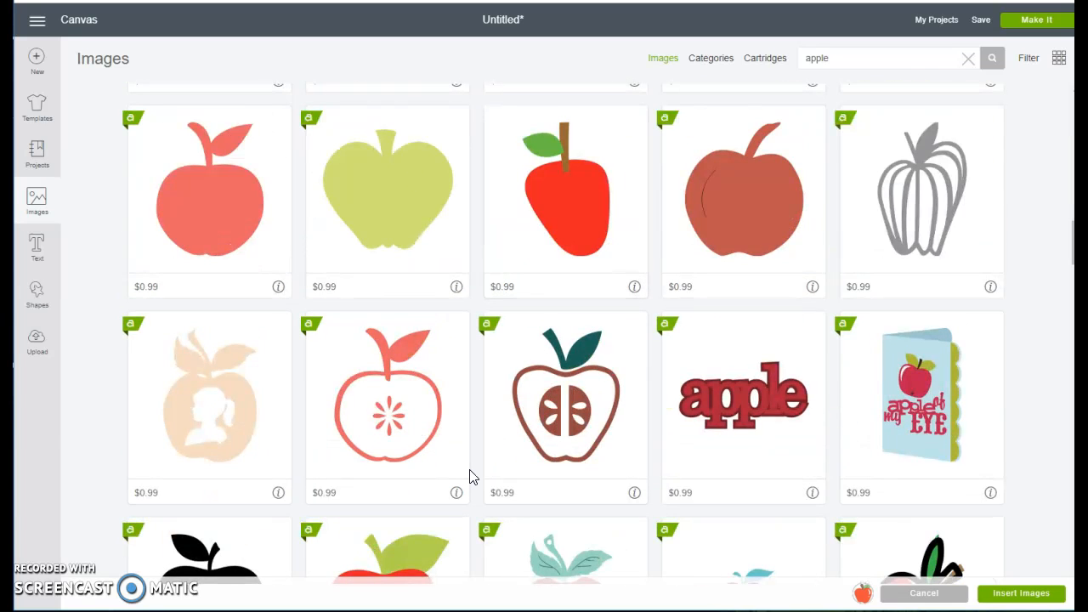
scroll(472, 477, down, 4)
click(384, 322)
scroll(884, 447, down, 2)
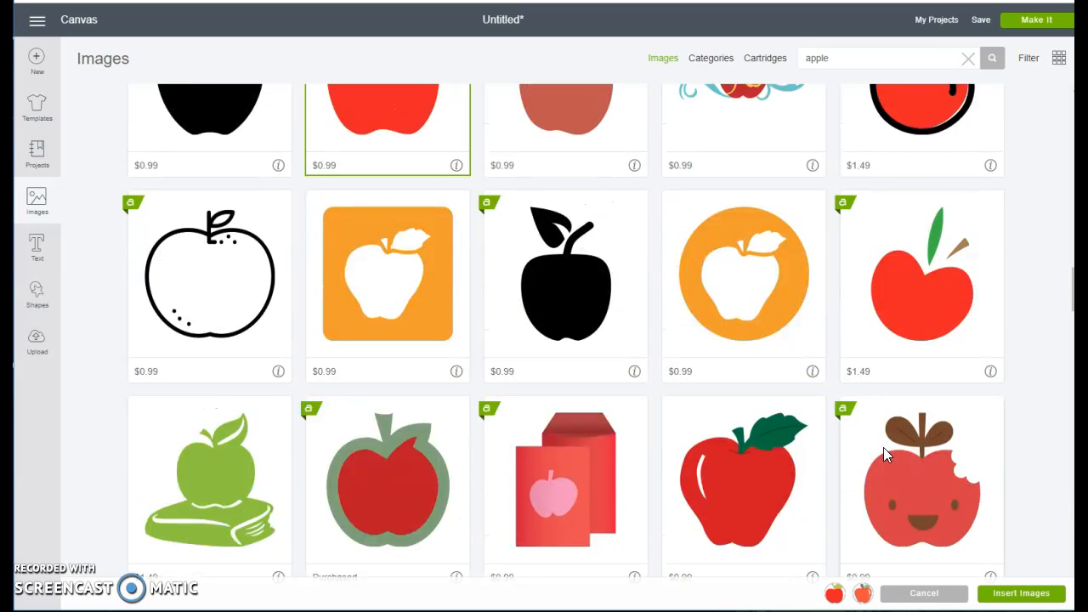
scroll(884, 448, down, 2)
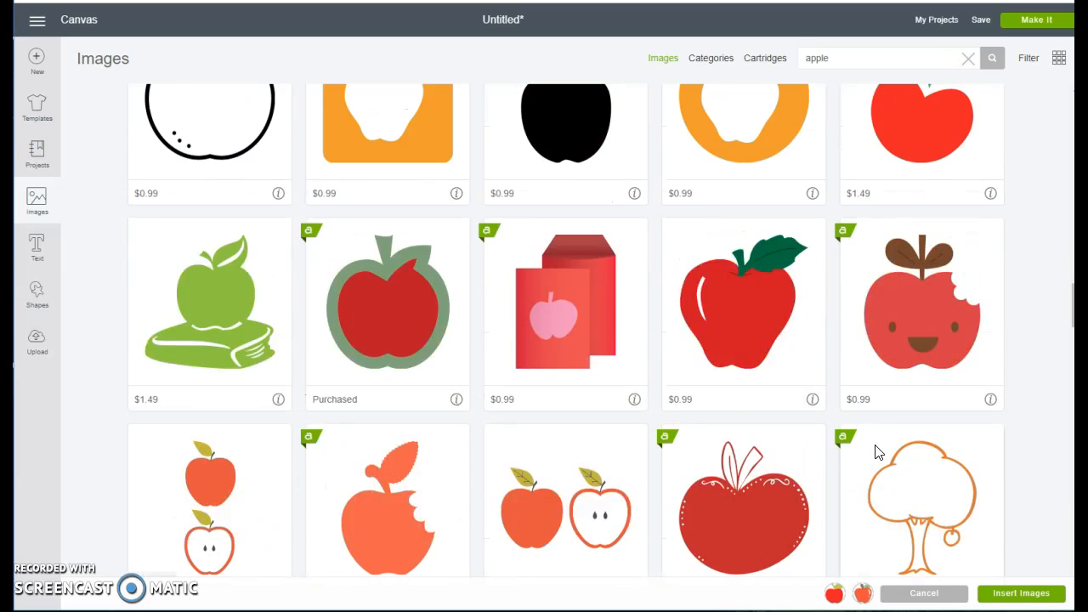
click(770, 344)
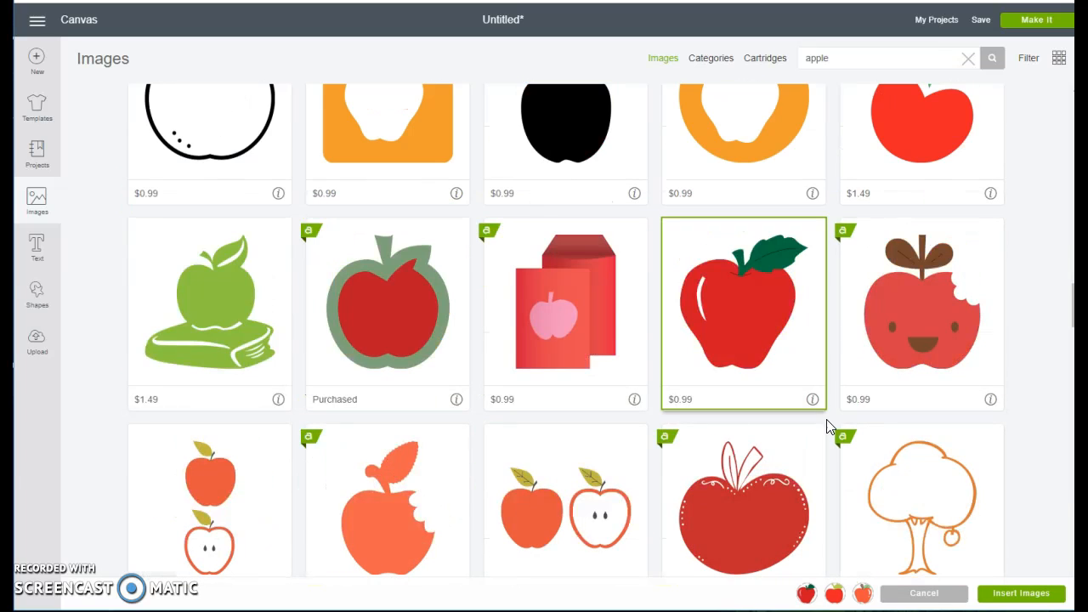
click(1004, 596)
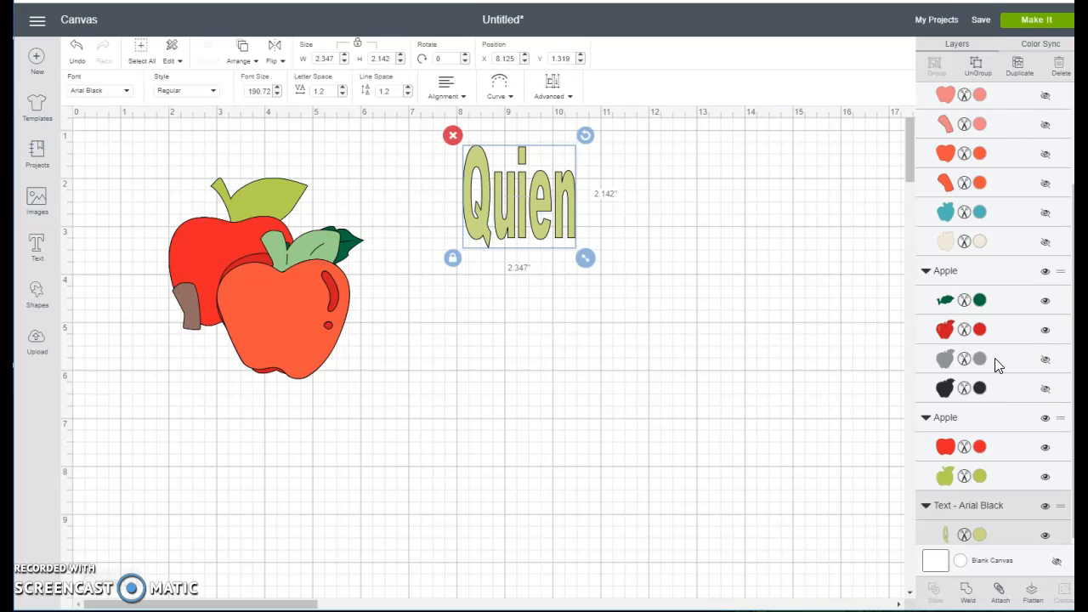
Step: Pull the orange apple and the dark-leafed red apple away from the pile and delete both
scroll(996, 359, up, 2)
scroll(995, 359, down, 2)
drag(291, 344, 589, 463)
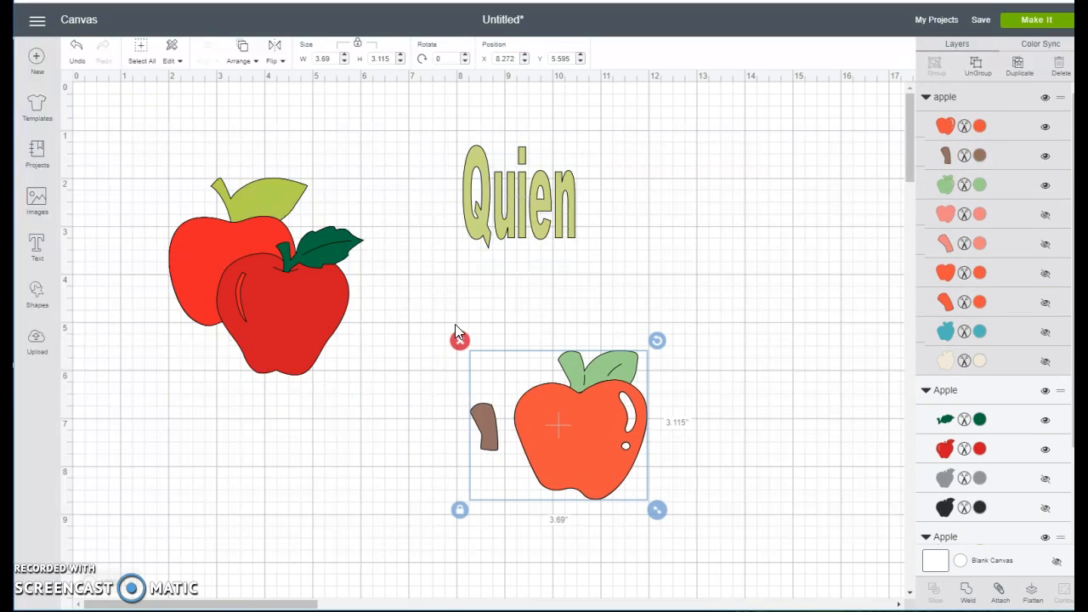
click(463, 345)
drag(325, 284, 524, 334)
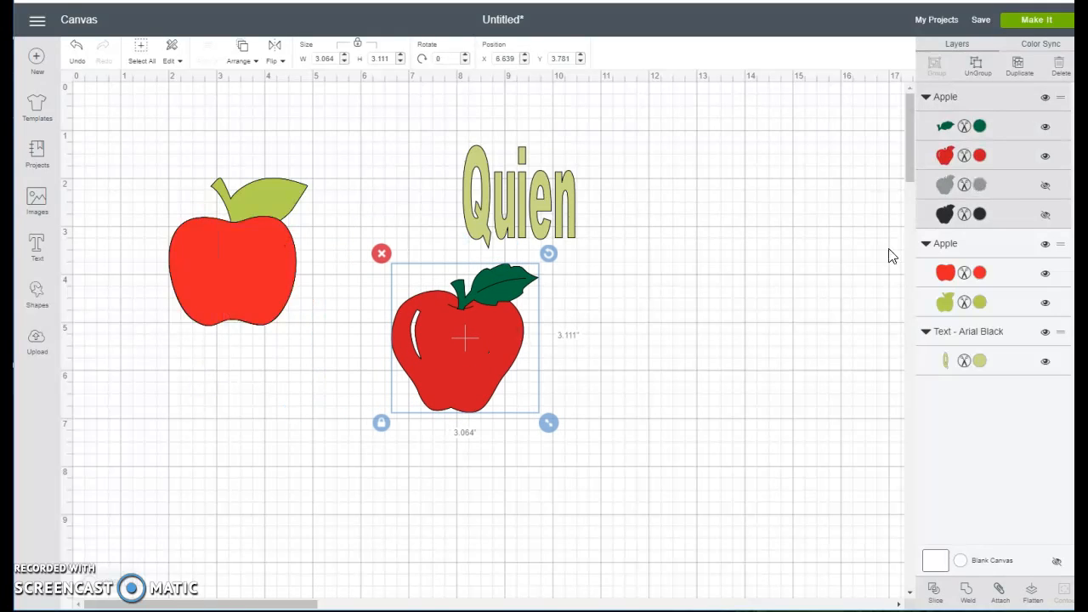
click(381, 253)
Step: Enlarge the remaining apple to about 3.98 by 4.23 inches and place it at about X 2.86, Y 0.74
click(270, 251)
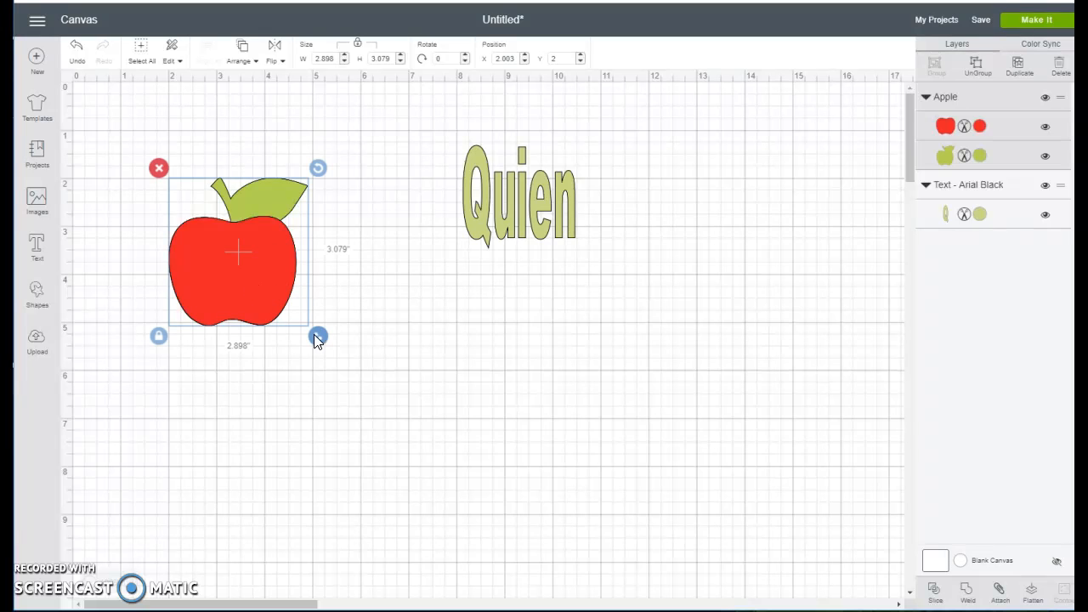
drag(317, 336, 408, 431)
drag(325, 343, 332, 256)
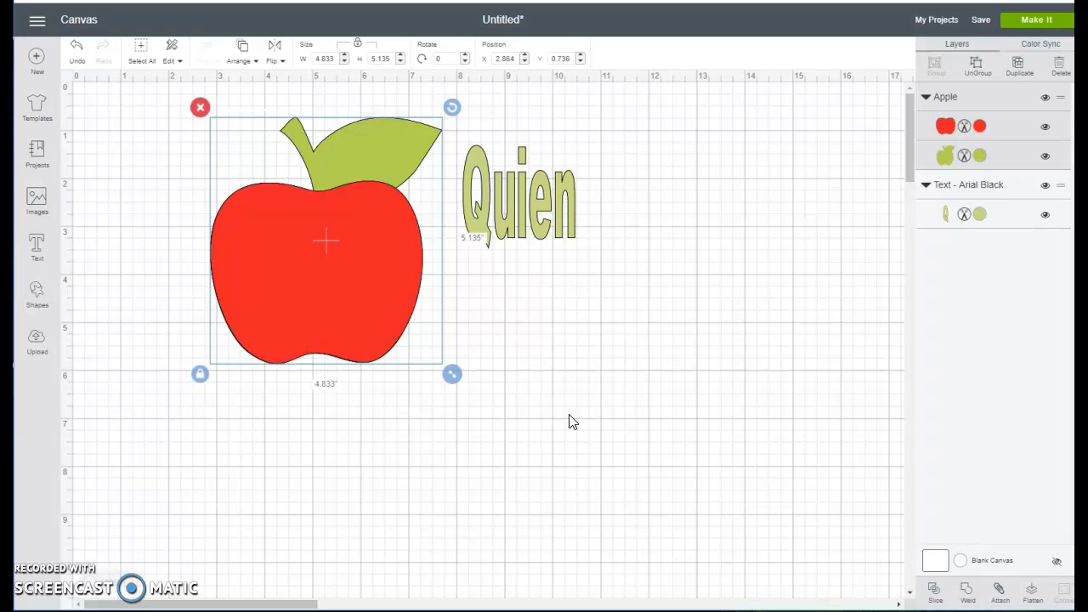
drag(452, 374, 412, 331)
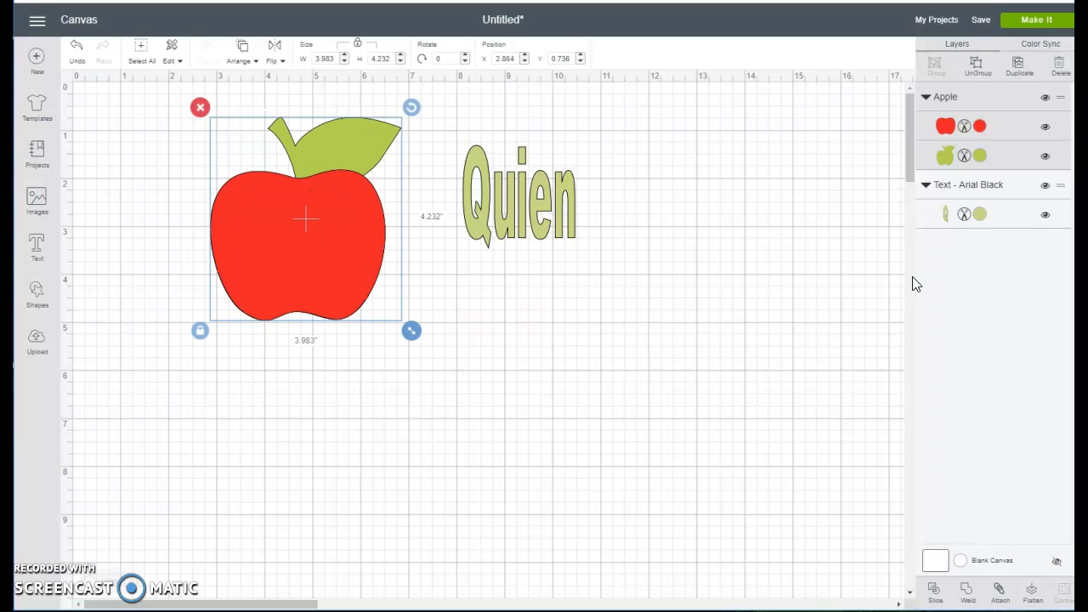
Step: Ungroup the apple and separate its layers, placing the red body below the text and the green silhouette beside it
click(973, 77)
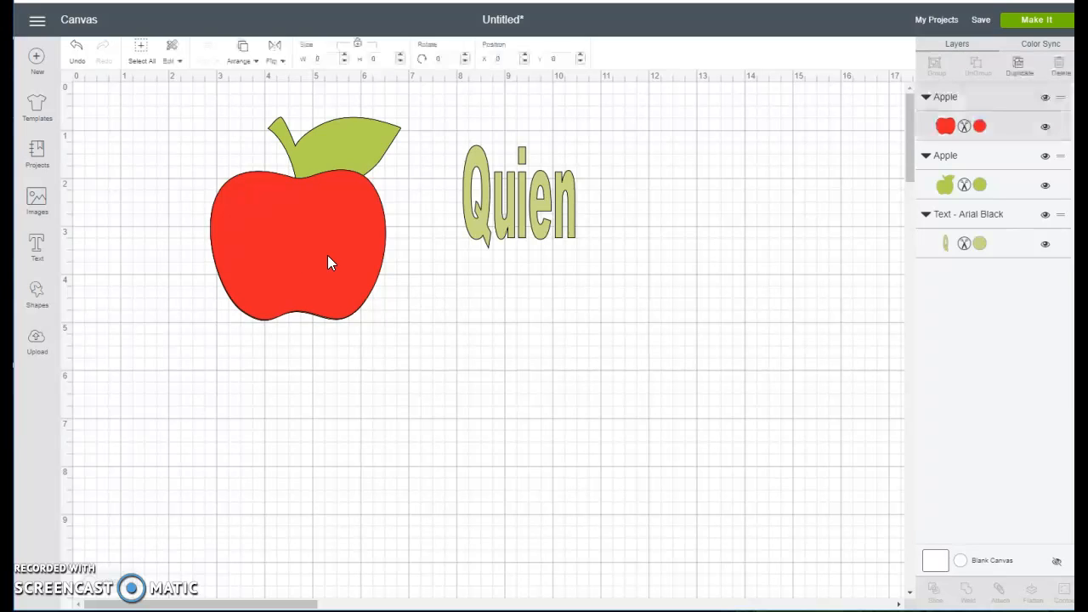
drag(327, 255, 480, 337)
drag(308, 213, 253, 251)
drag(440, 300, 631, 337)
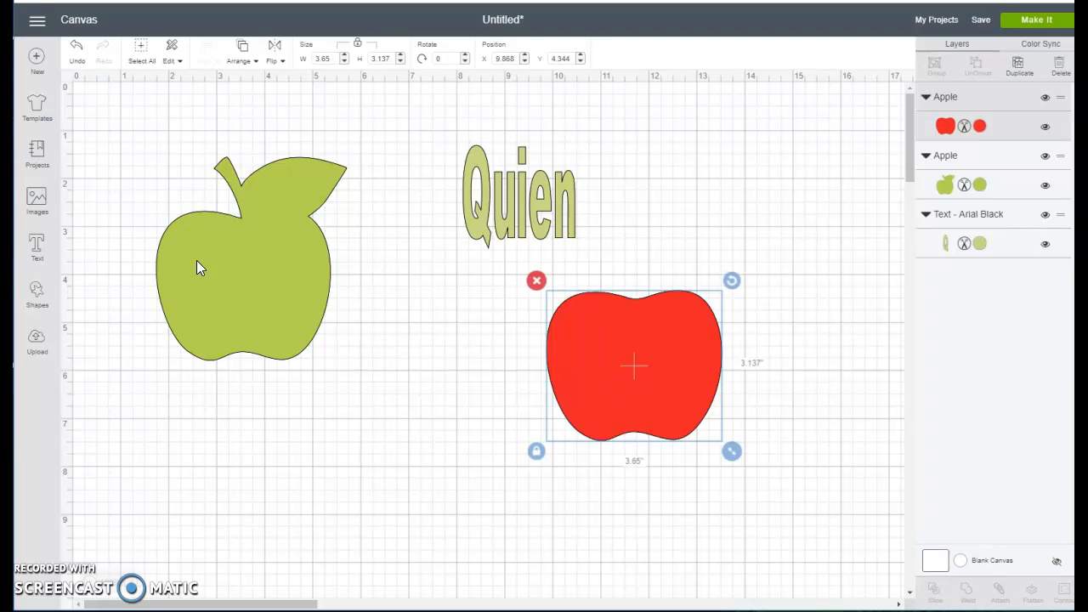
drag(654, 368, 634, 404)
Step: Duplicate the green apple silhouette and place the copy across from the original at about X 12.16, Y 1.68
click(328, 312)
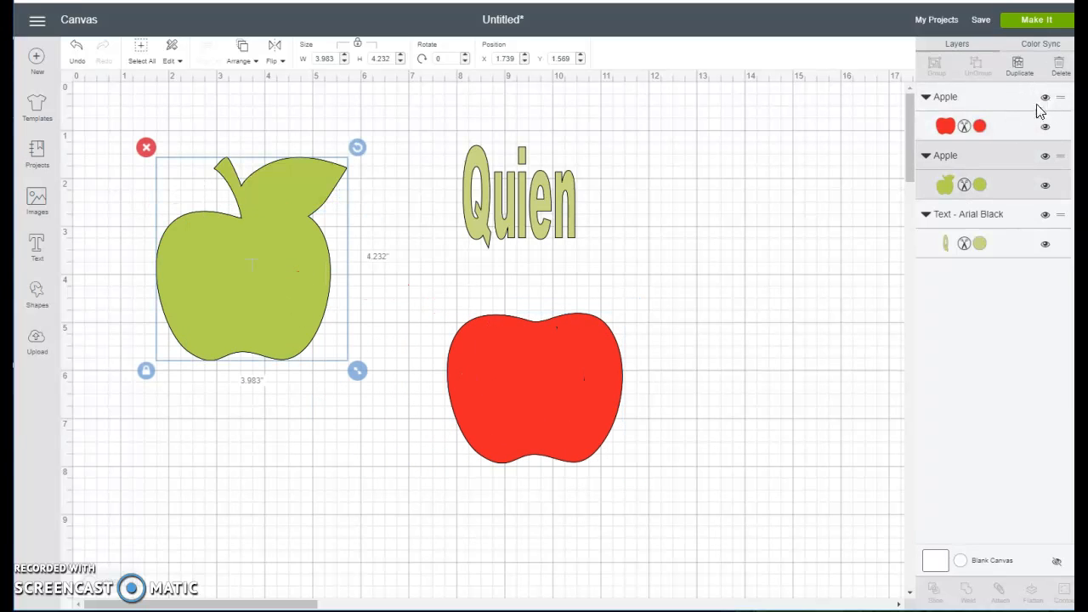
click(1016, 75)
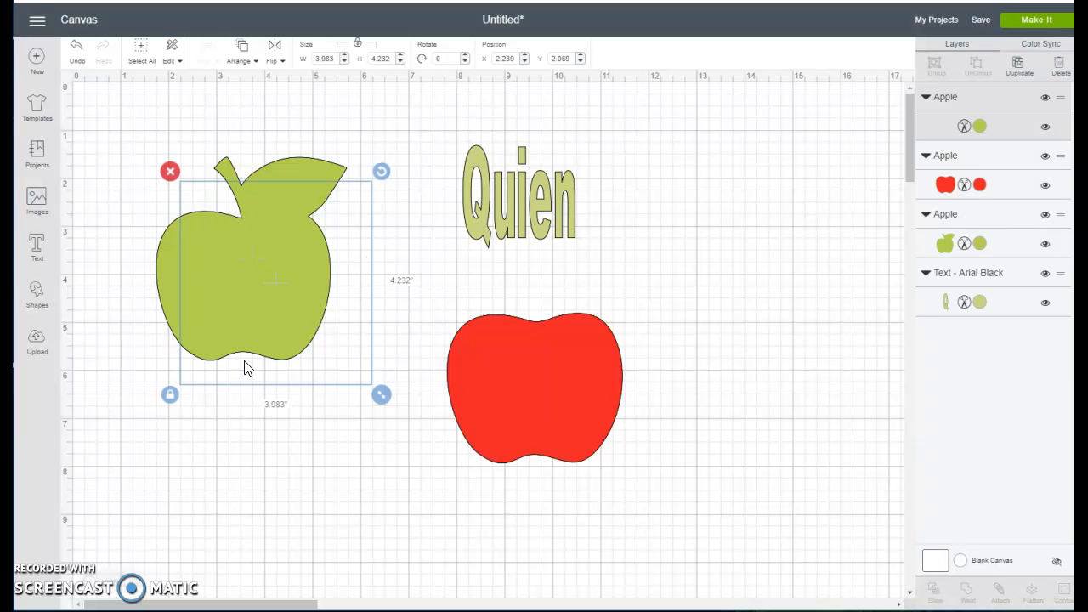
drag(246, 348, 358, 349)
drag(690, 347, 753, 330)
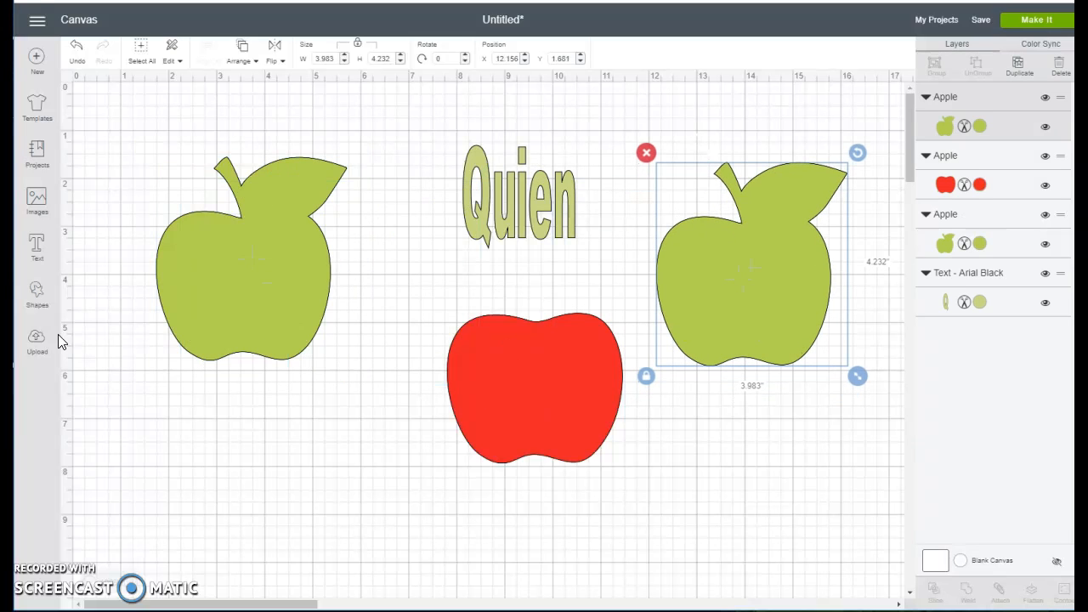
Step: Insert a square shape and move it below the original green apple
click(32, 304)
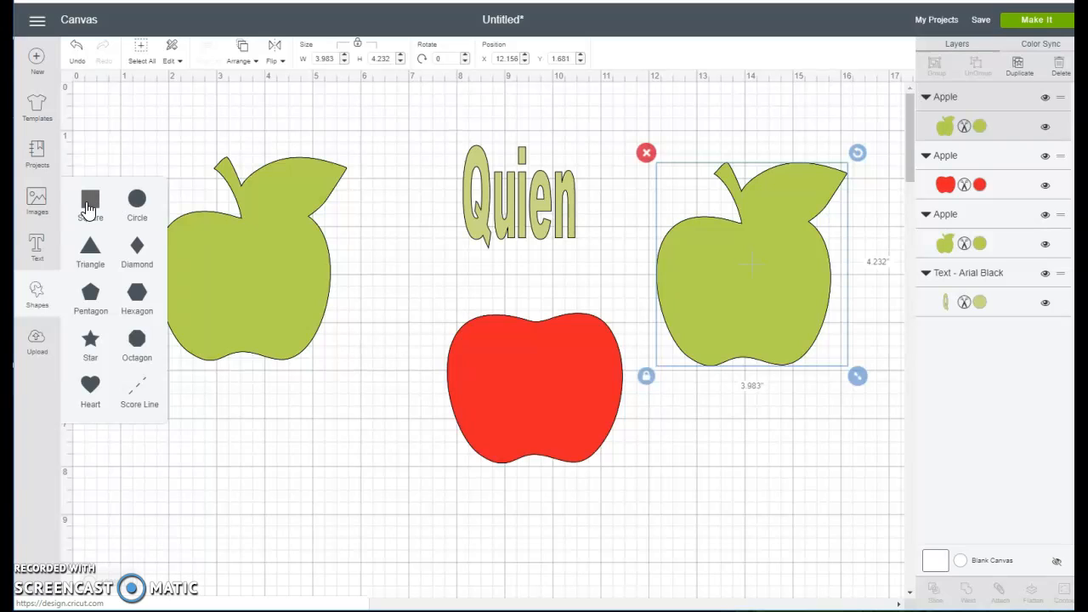
click(89, 208)
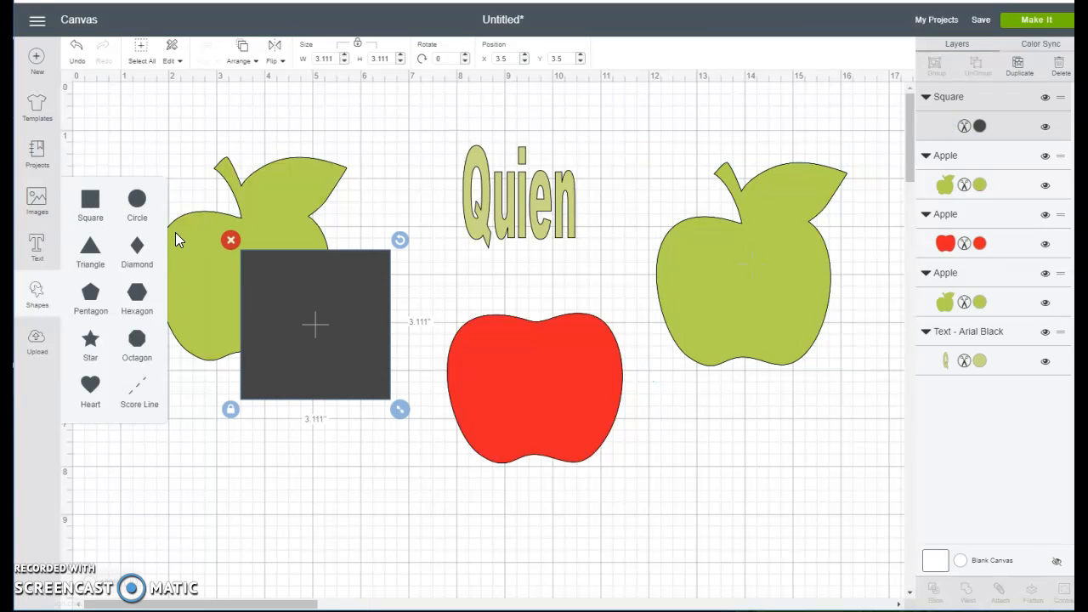
drag(259, 289, 255, 442)
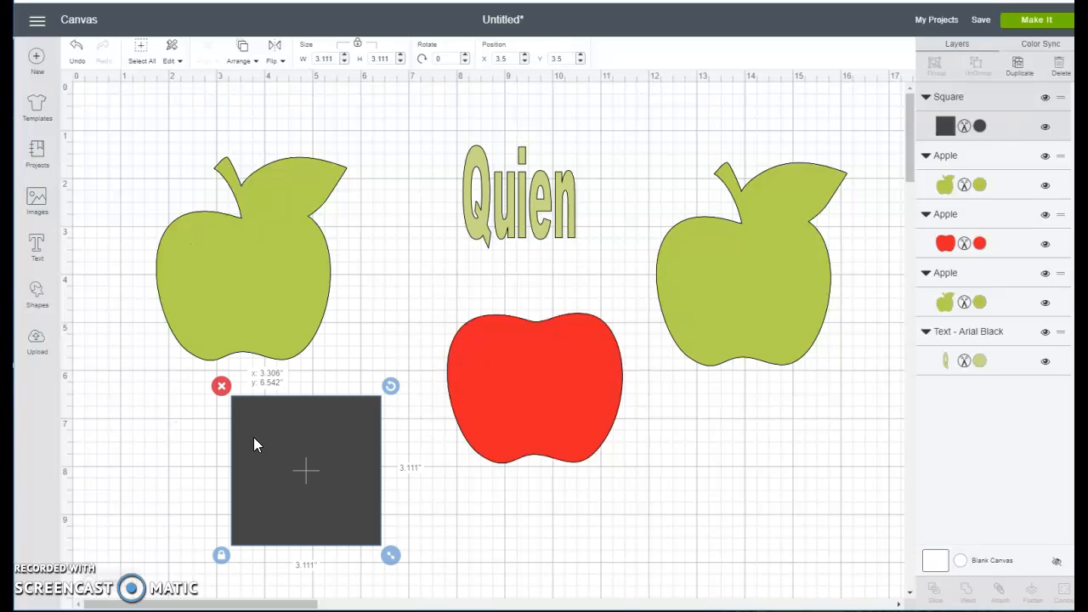
Step: Place the red apple body over the original green silhouette so that their outlines line up
drag(454, 389, 189, 299)
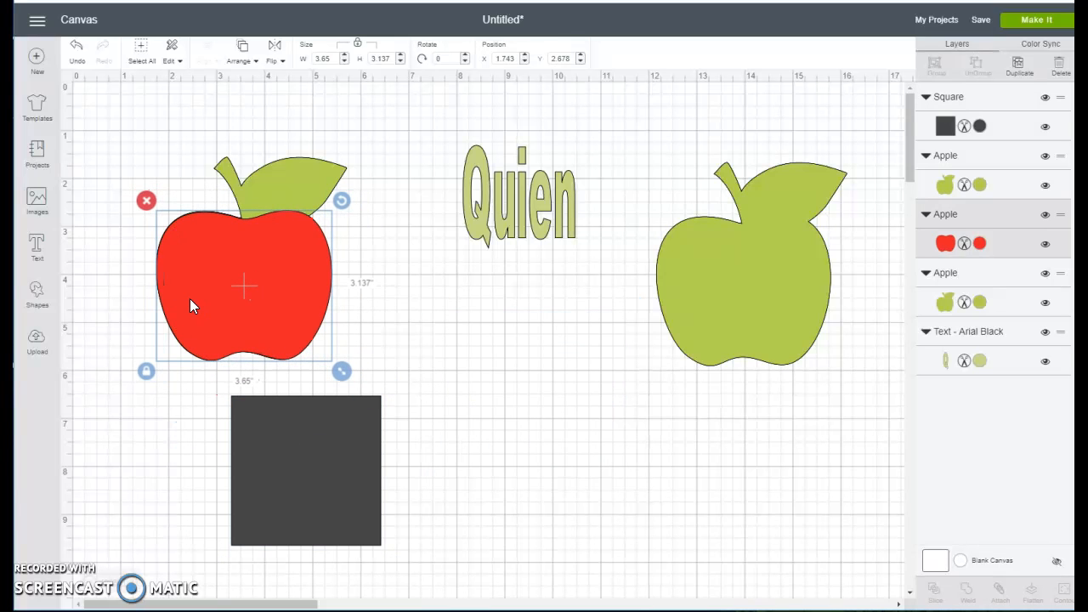
drag(297, 311, 300, 296)
Step: Delete the dark square below the red apple
click(301, 411)
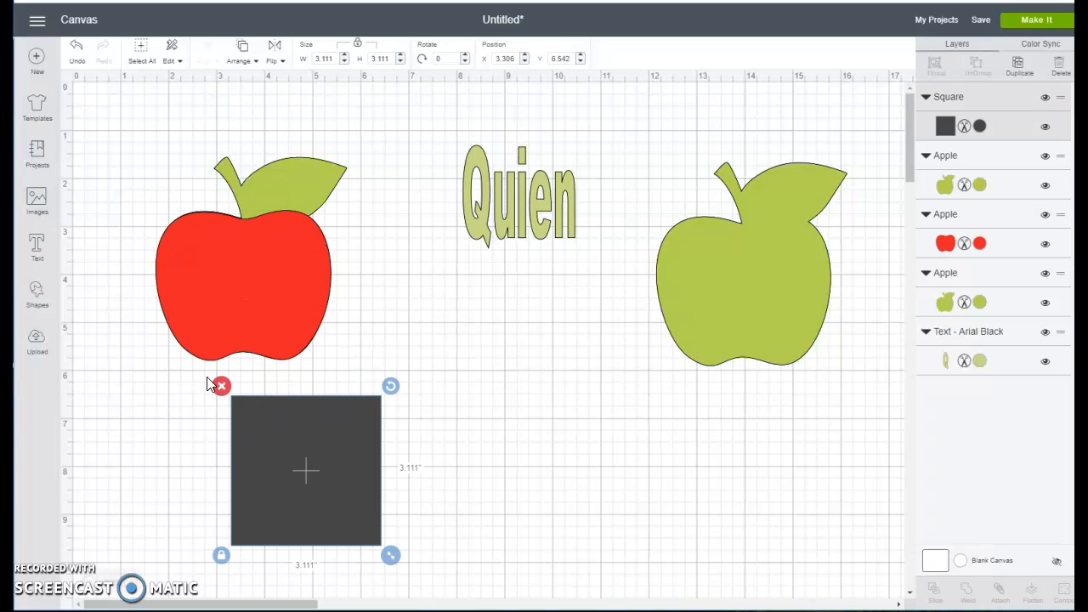
click(211, 384)
click(237, 398)
click(222, 385)
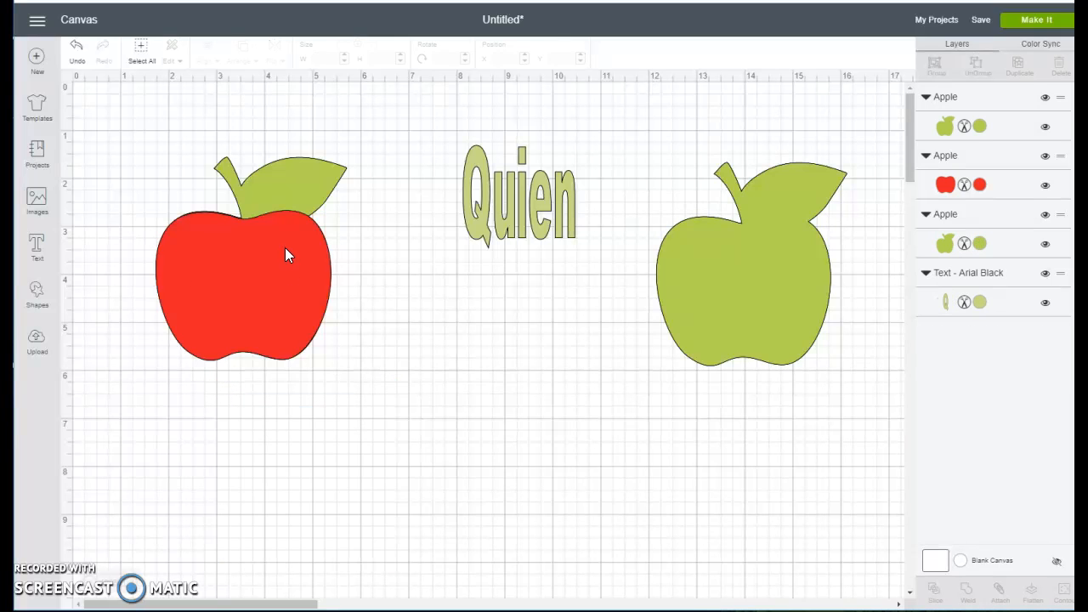
Step: Slice the red apple body with the green silhouette beneath it
drag(157, 160, 379, 344)
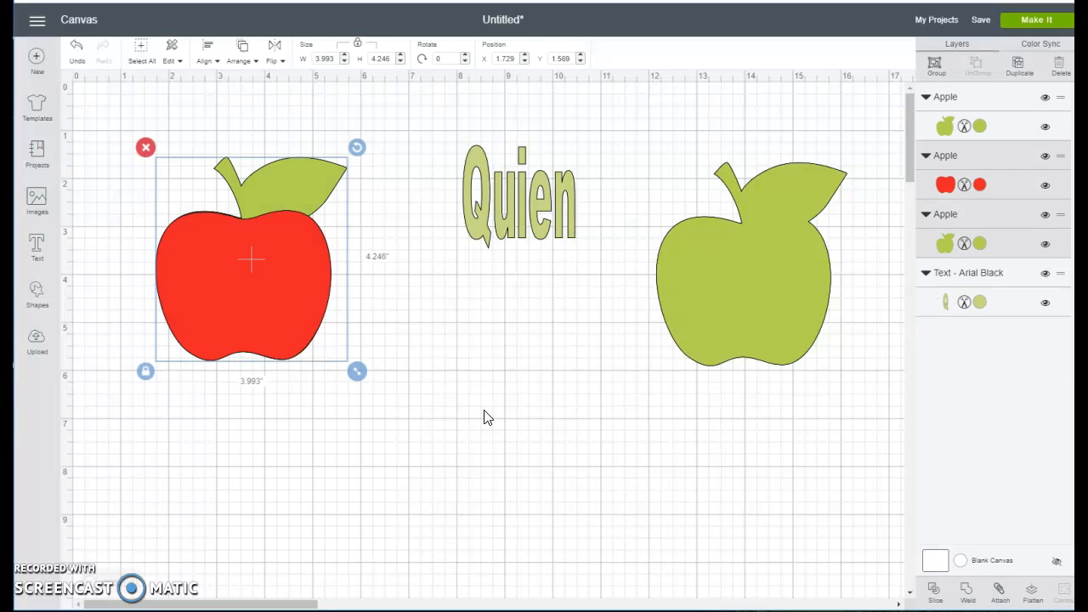
click(937, 599)
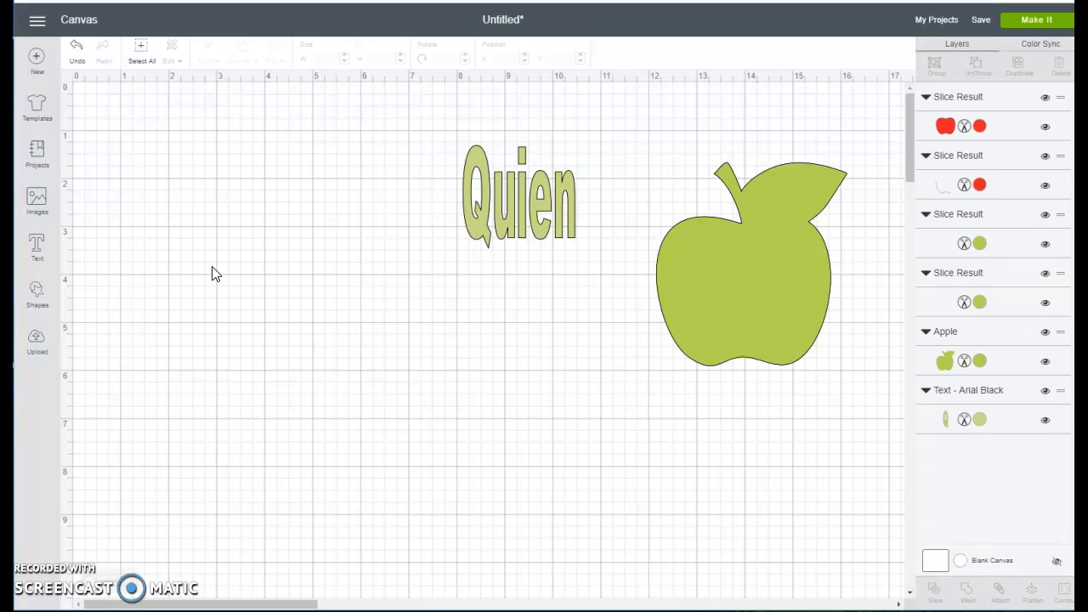
Step: Spread apart the red body, green body and leaf slice pieces, and delete the thin red sliver
drag(238, 278, 538, 422)
drag(290, 273, 315, 427)
click(171, 404)
drag(262, 296, 298, 448)
drag(252, 195, 306, 184)
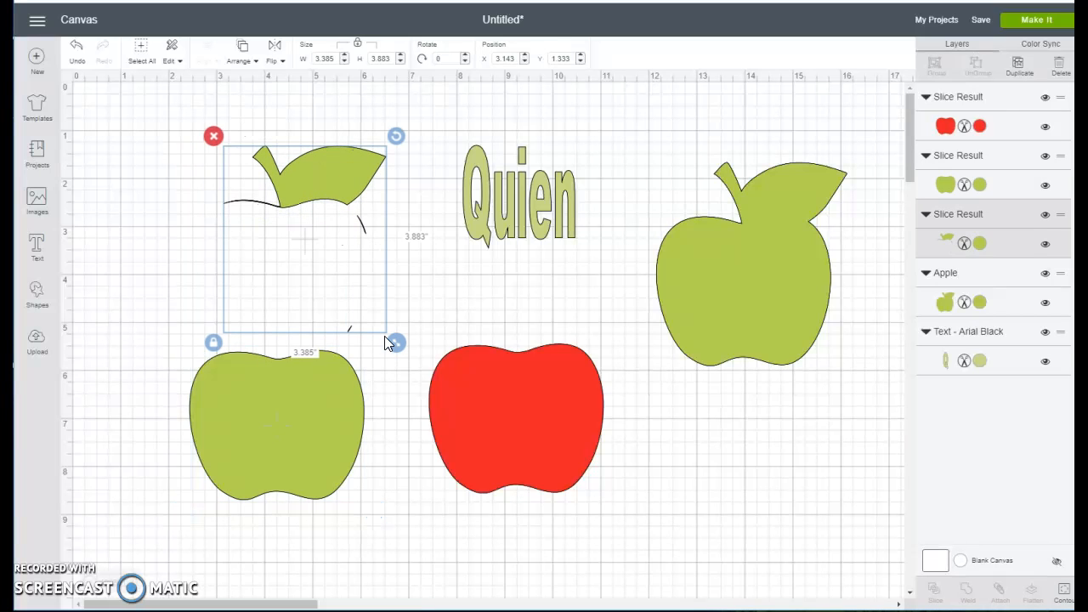
Step: Hide the two stray line contours of the leaf-and-stem slice using Contour
click(1066, 596)
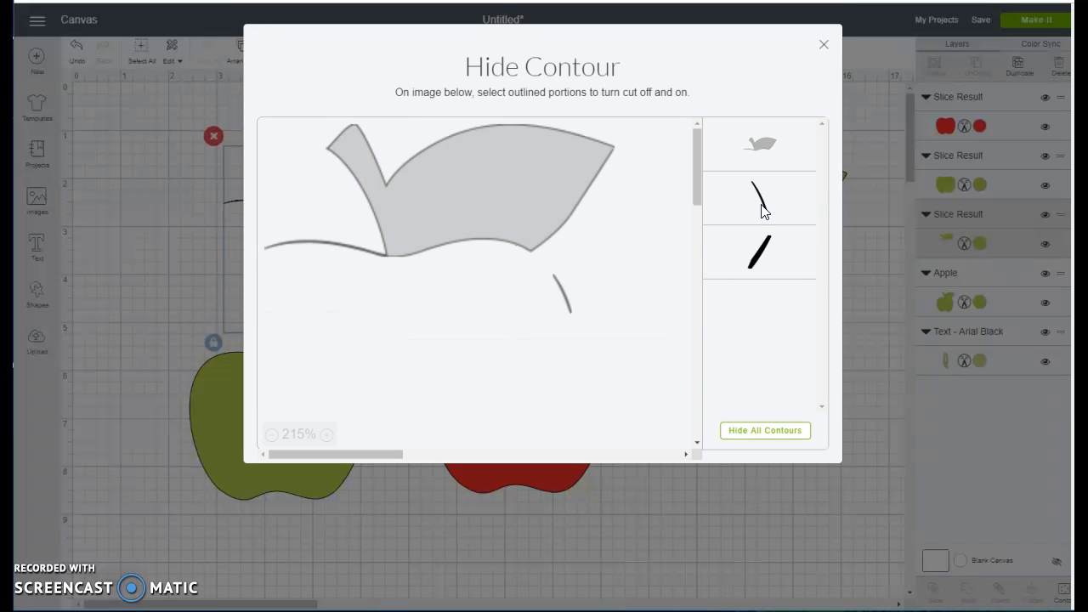
click(763, 211)
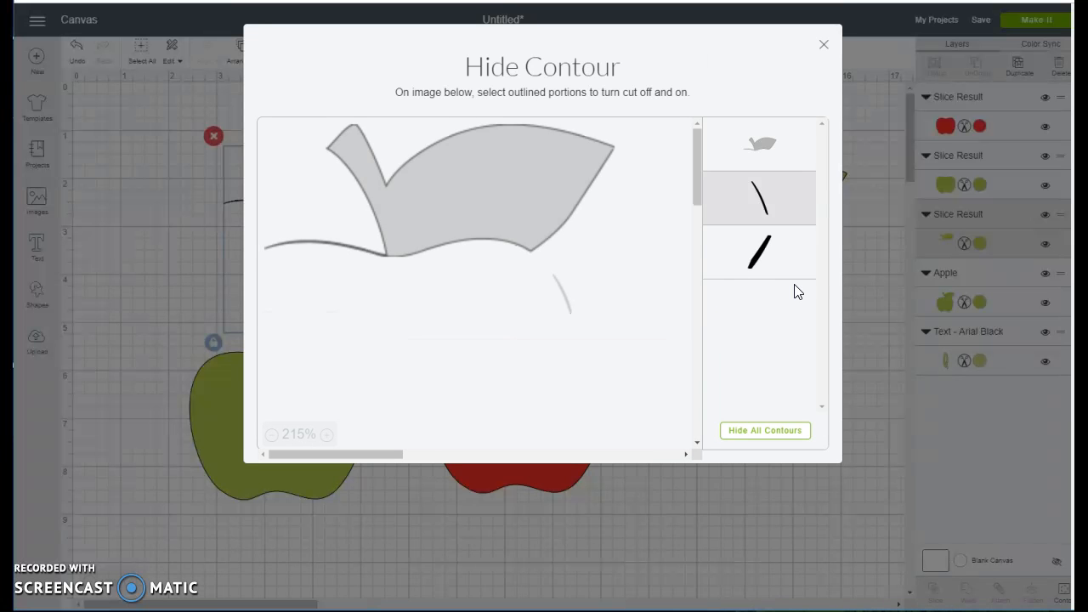
click(774, 277)
click(751, 437)
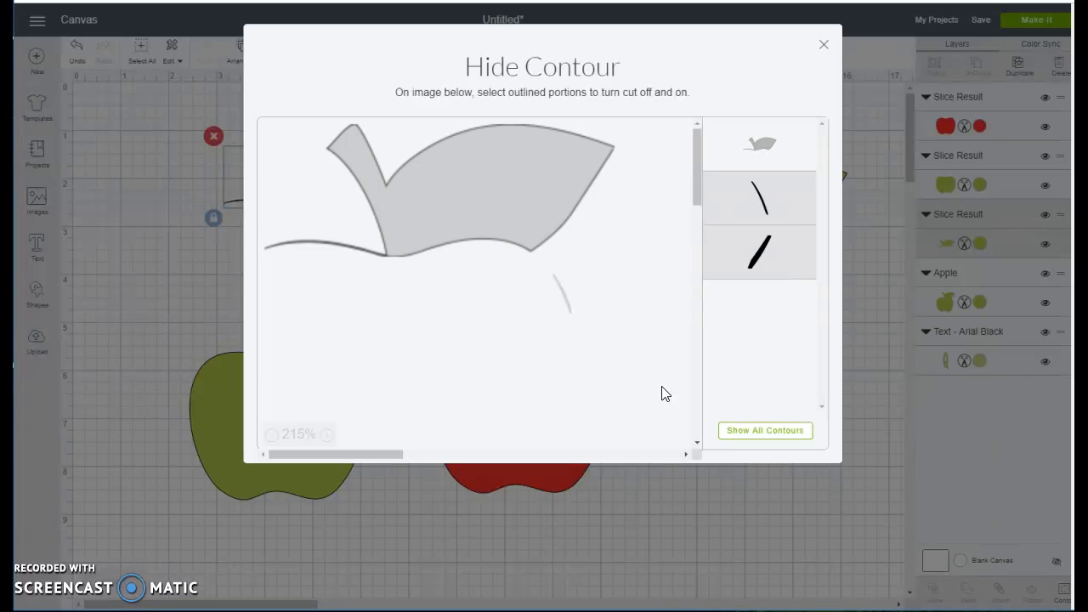
click(823, 46)
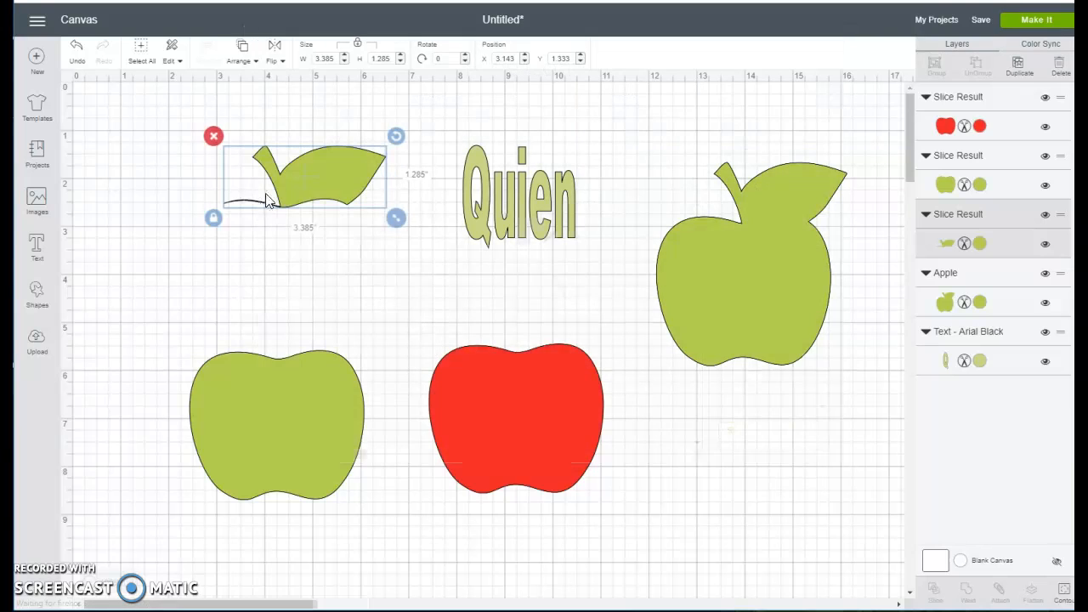
Step: Try to remove the stray line beside the leaf-and-stem slice by hiding all of its contours with Contour
drag(266, 199, 283, 209)
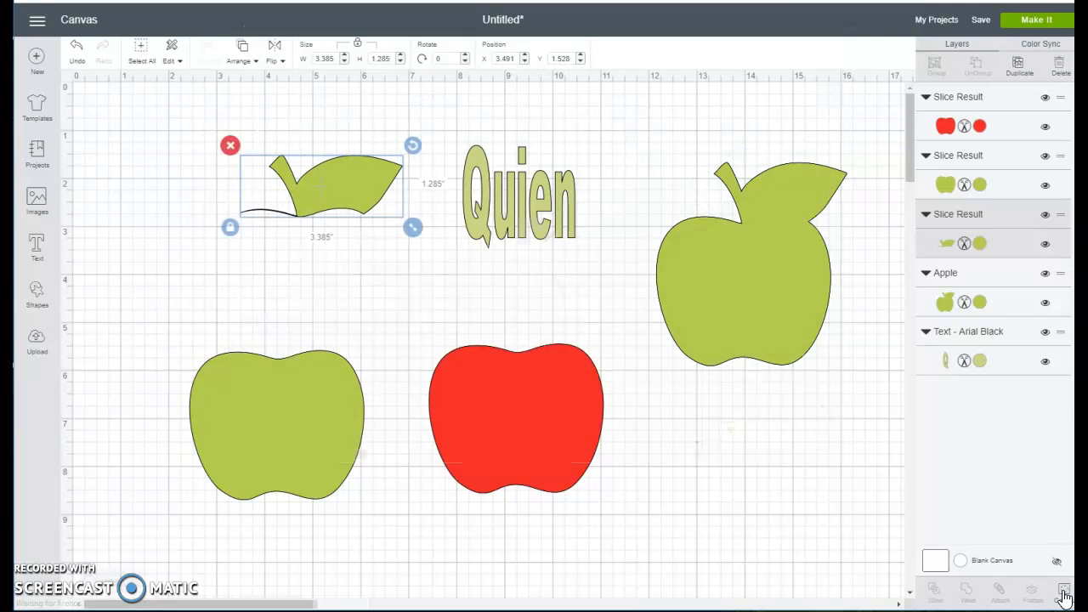
click(1064, 593)
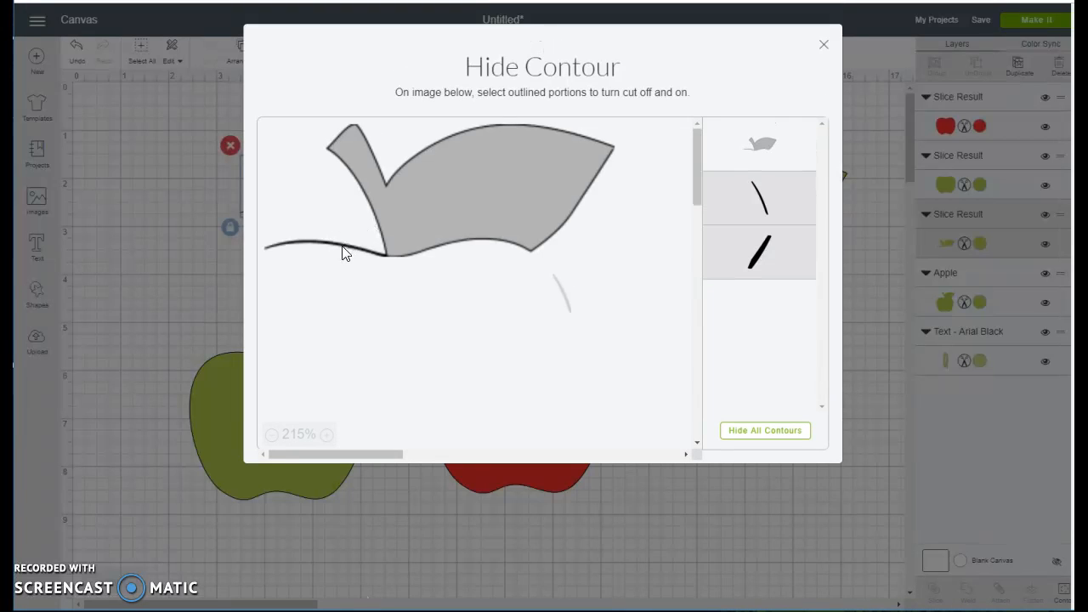
click(766, 435)
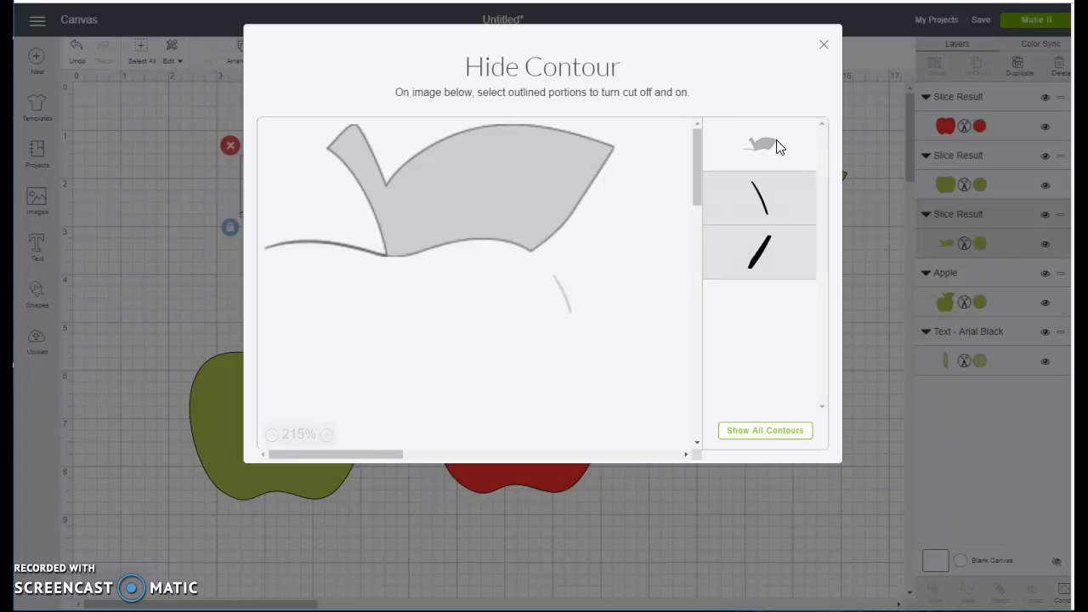
click(824, 44)
click(259, 265)
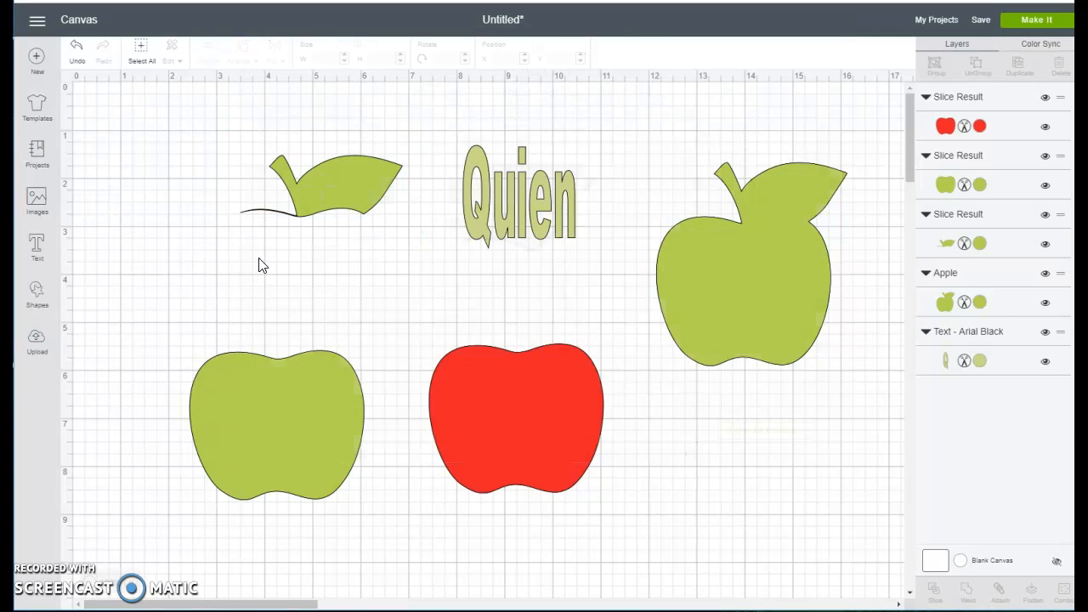
Step: Insert a square, unlock its proportions and shrink it to about 1.58 by 1.56 inches
click(37, 294)
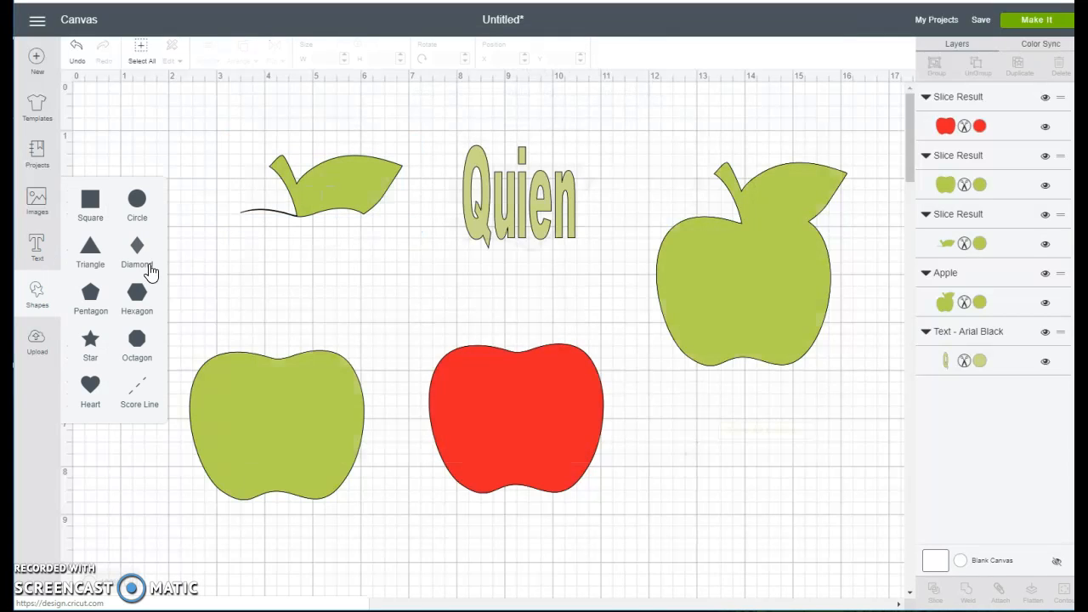
click(90, 201)
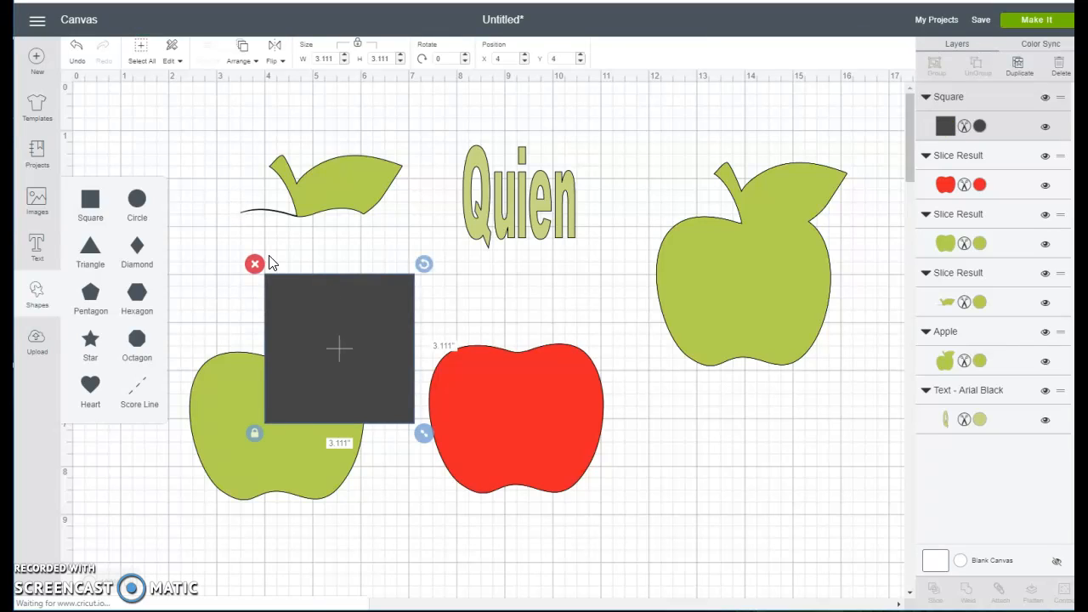
drag(272, 287, 252, 273)
click(247, 427)
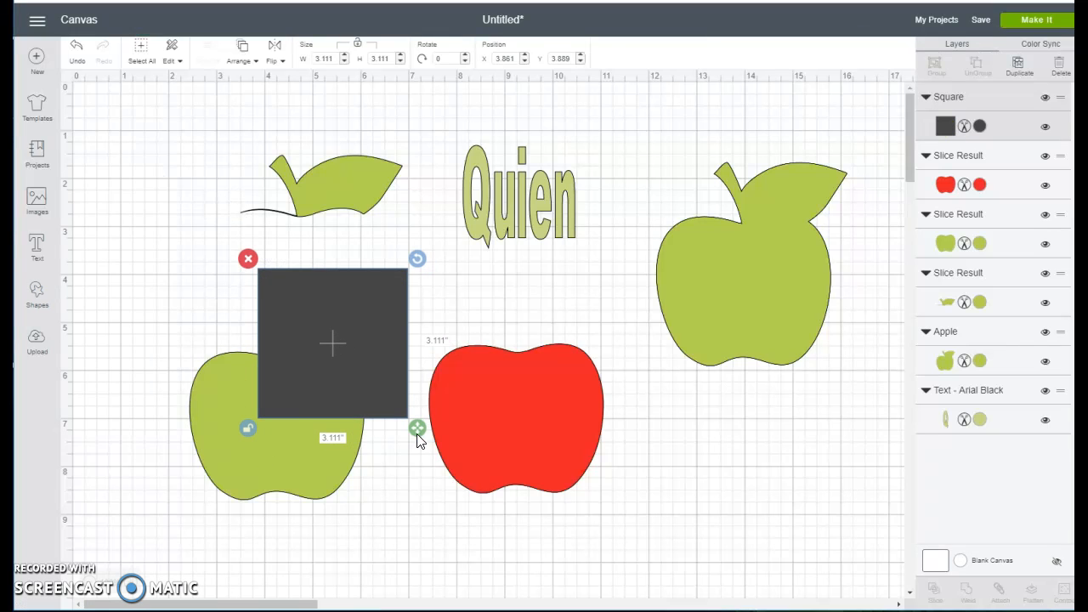
drag(417, 427, 350, 358)
Step: Reshape the square into a rectangle of about 2.375 by 0.986 inches and place it over the stray line beside the leaf's stem
drag(303, 307, 232, 201)
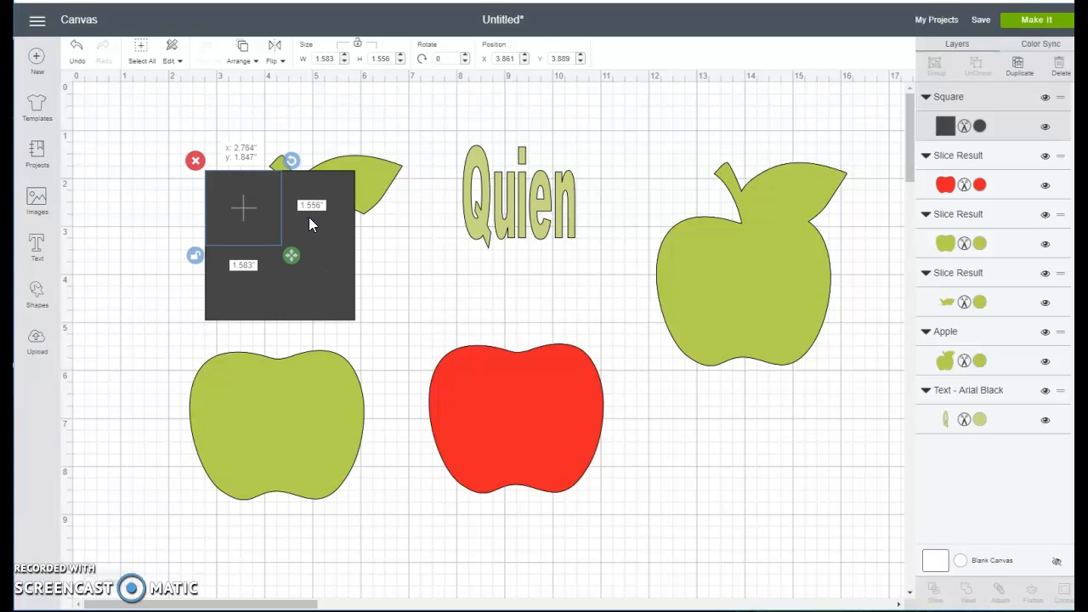
drag(275, 229, 288, 260)
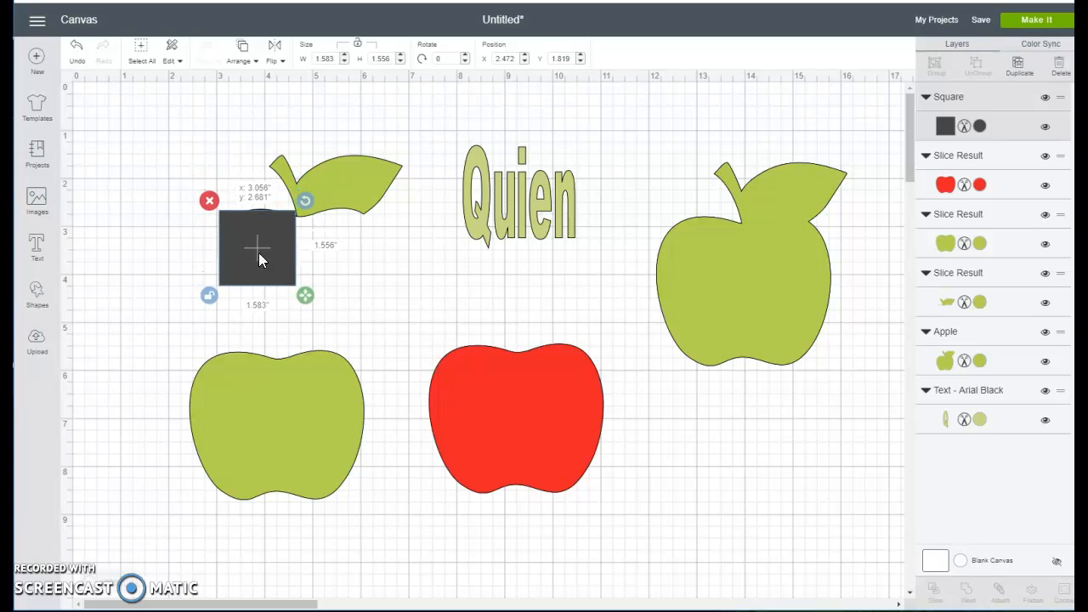
drag(305, 295, 343, 268)
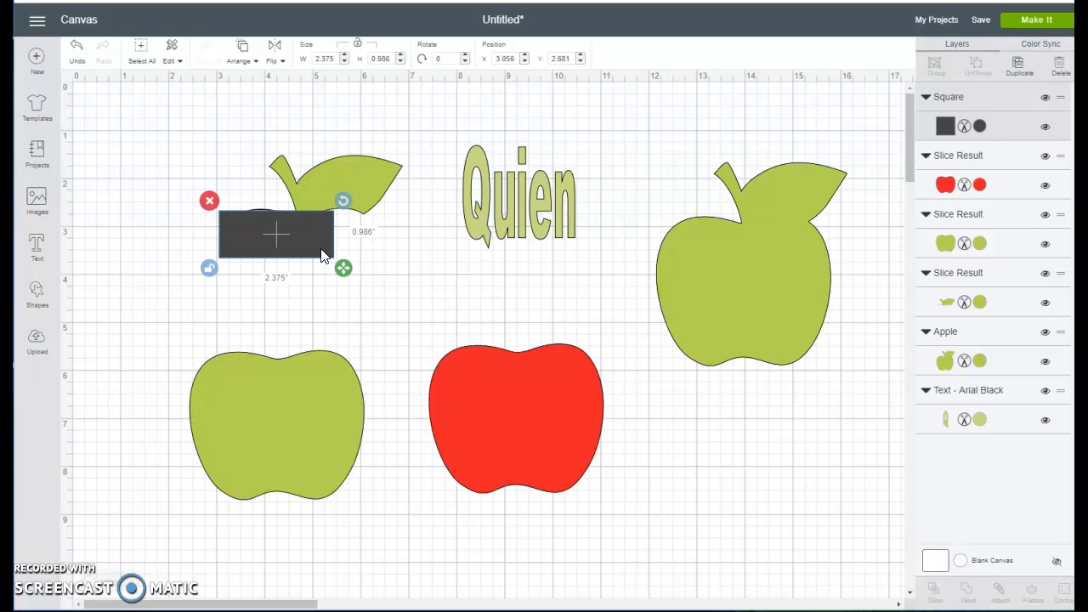
mouse_move(275, 236)
mouse_down()
mouse_move(223, 240)
mouse_move(275, 244)
mouse_up()
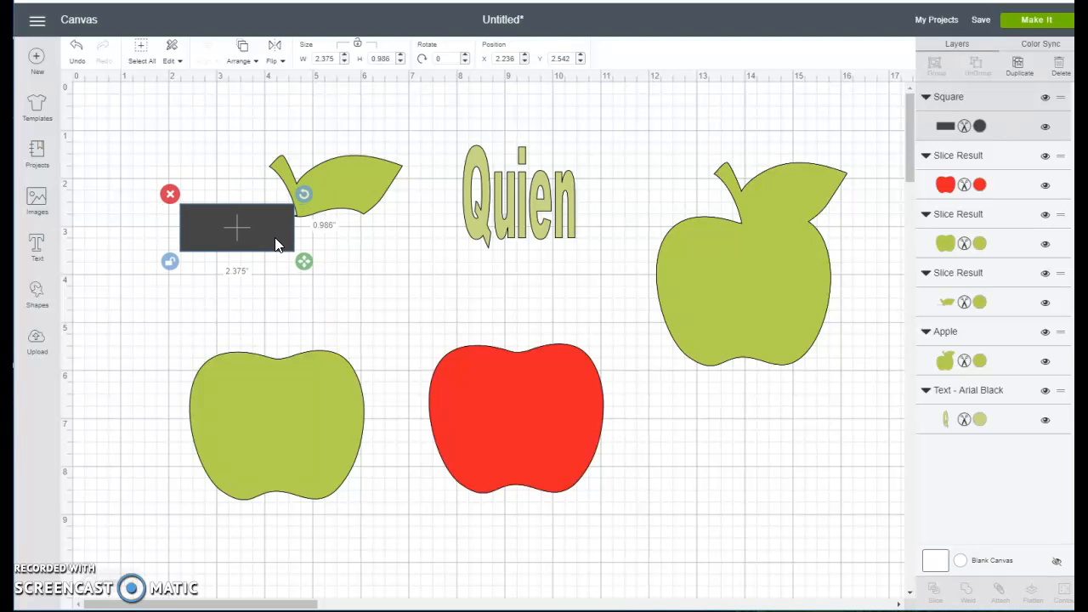
Step: Slice the leaf-and-stem piece with the dark rectangle covering its stray line
click(251, 310)
drag(251, 159, 343, 275)
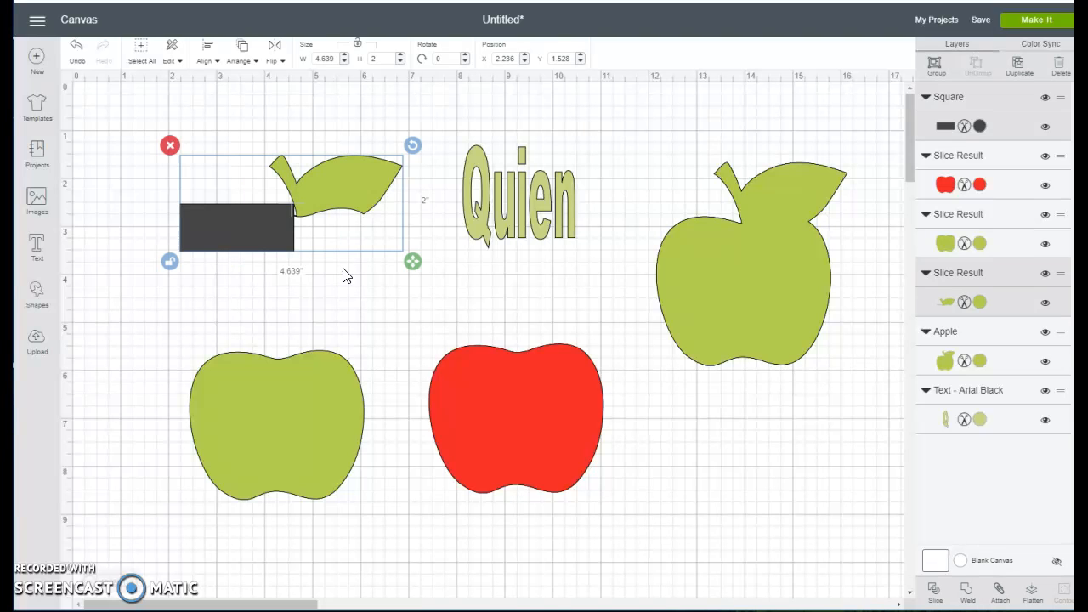
click(934, 592)
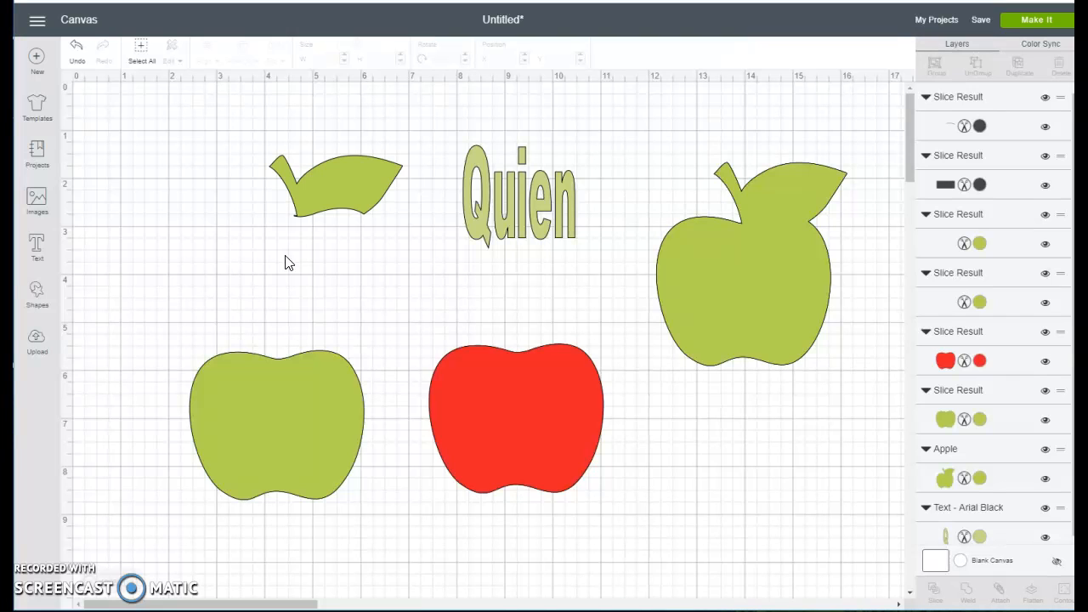
Step: Delete the dark rectangle and the cut-off line slivers, and move the cleaned leaf up, clear of the other shapes
drag(265, 234, 267, 273)
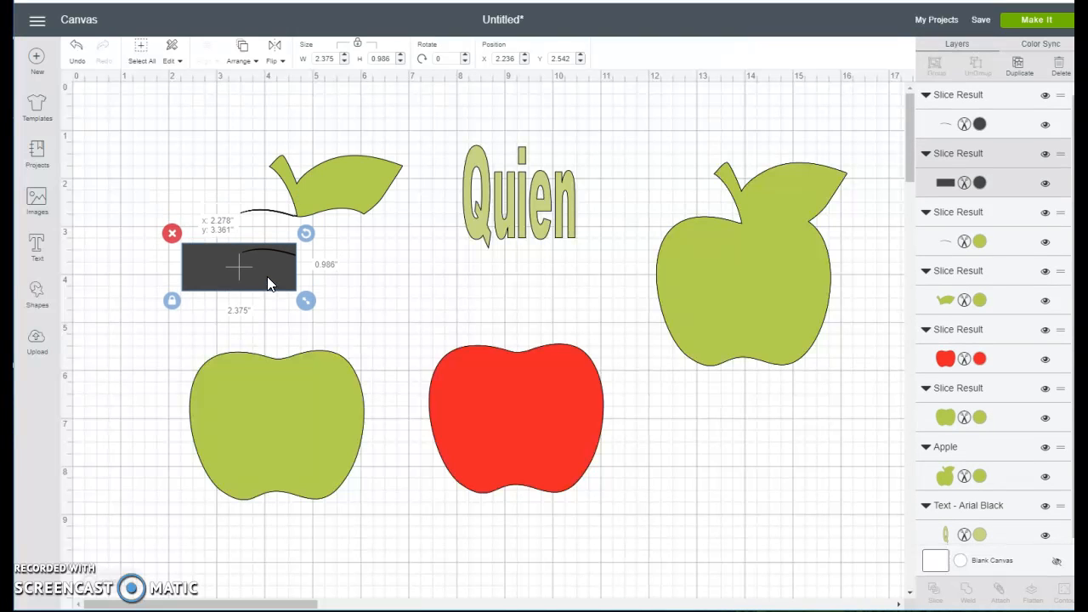
click(173, 234)
mouse_move(243, 213)
mouse_down()
mouse_move(247, 243)
mouse_move(285, 226)
mouse_move(253, 219)
mouse_up()
click(200, 202)
drag(324, 212, 298, 155)
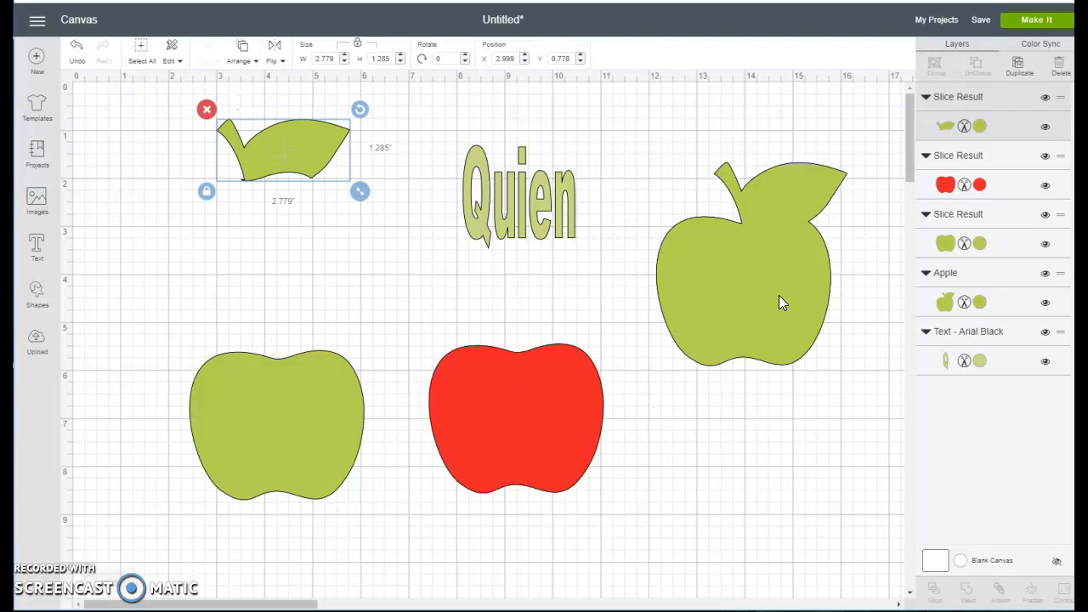
Step: Duplicate the red apple body and set one red copy and the green body aside below the full green apple
drag(487, 188, 440, 241)
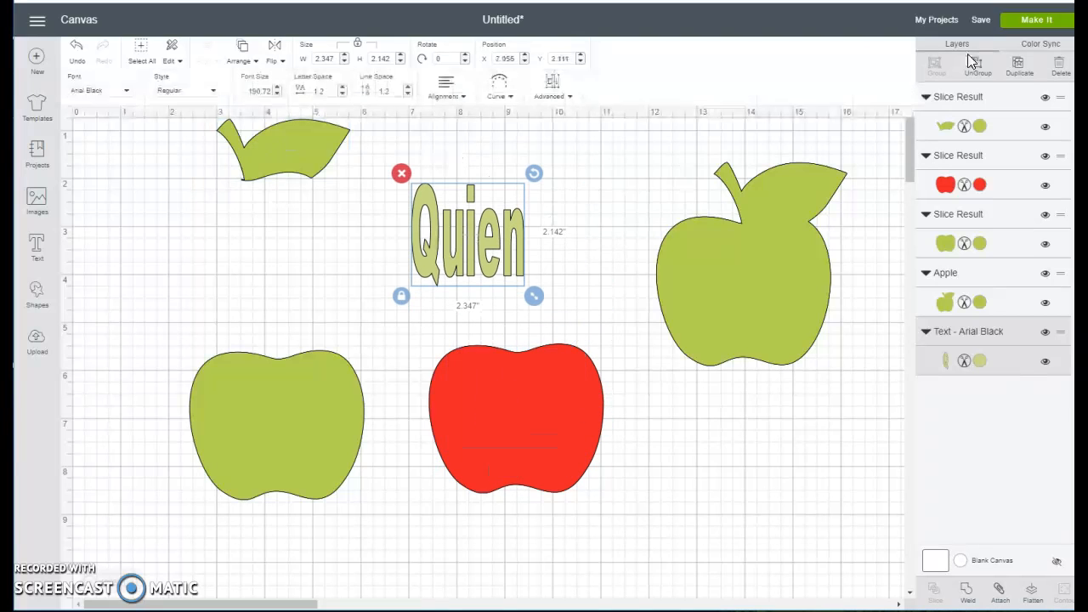
click(509, 390)
click(1018, 68)
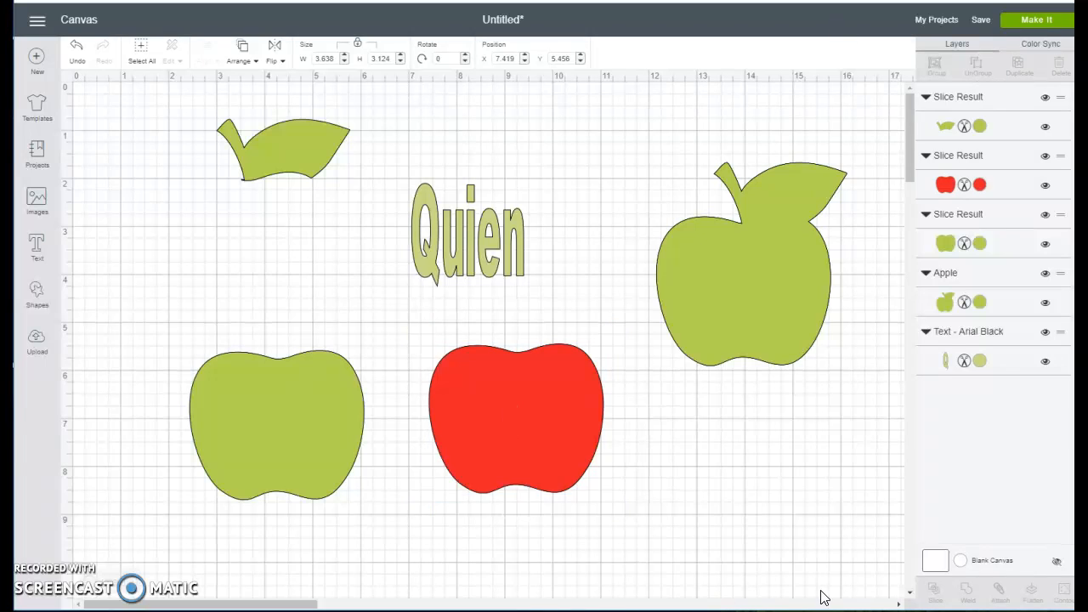
drag(577, 428, 768, 462)
drag(277, 425, 443, 423)
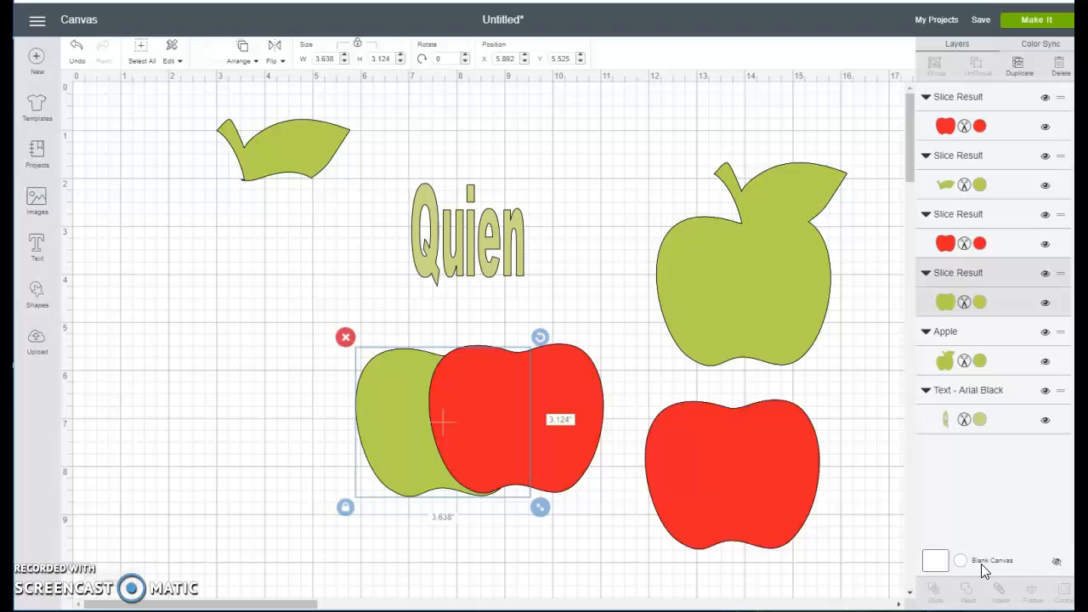
drag(374, 446, 692, 476)
Step: Position the "Quien" text over the red apple body beneath the separate leaf and bring the text to the front
drag(437, 368, 266, 262)
drag(479, 279, 347, 330)
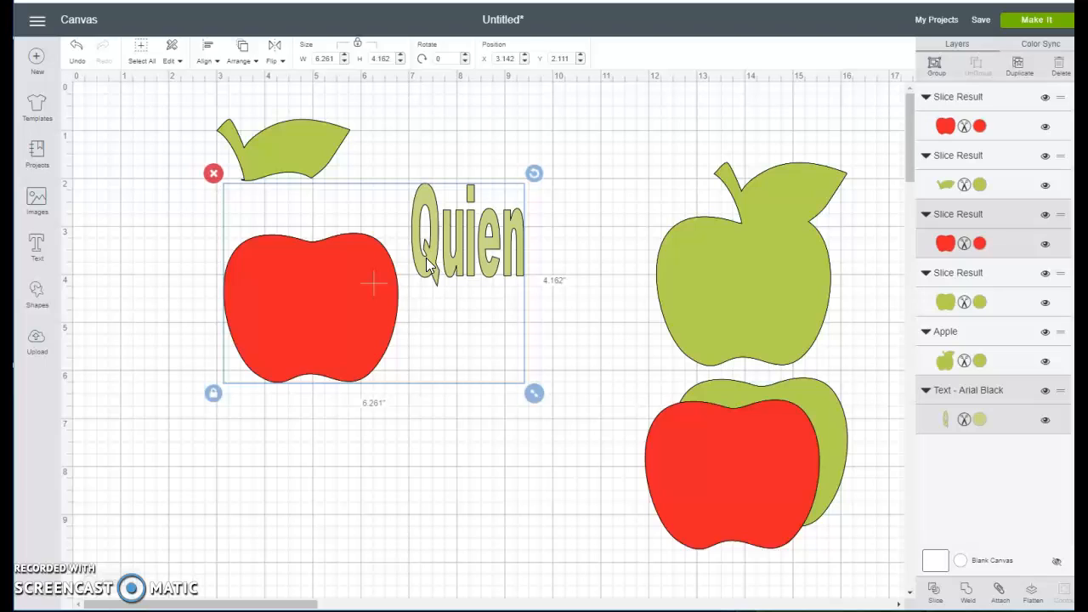
click(576, 287)
drag(475, 262, 301, 325)
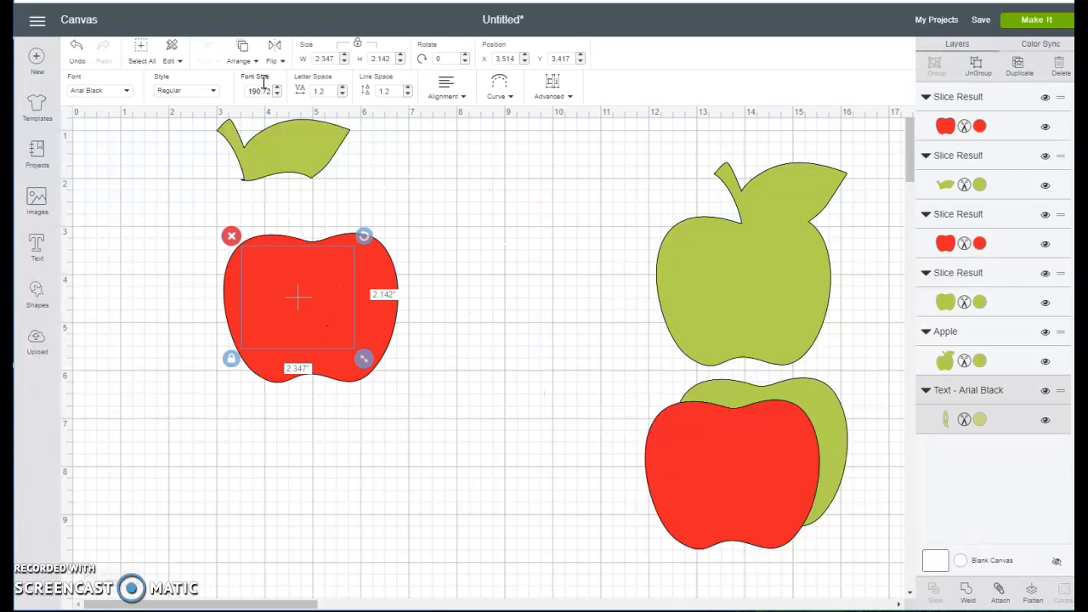
click(242, 58)
click(232, 137)
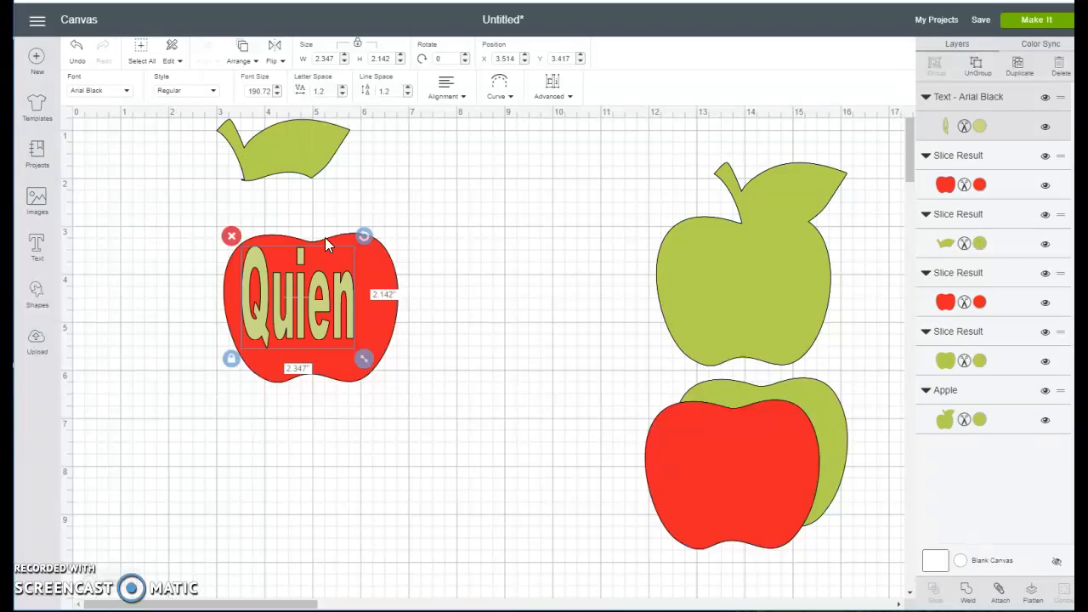
Step: Unlock the "Quien" text's proportions and stretch it to nearly fill the width and height of the red apple body
drag(367, 359, 393, 348)
mouse_move(336, 308)
mouse_down()
mouse_move(335, 292)
mouse_move(326, 305)
mouse_up()
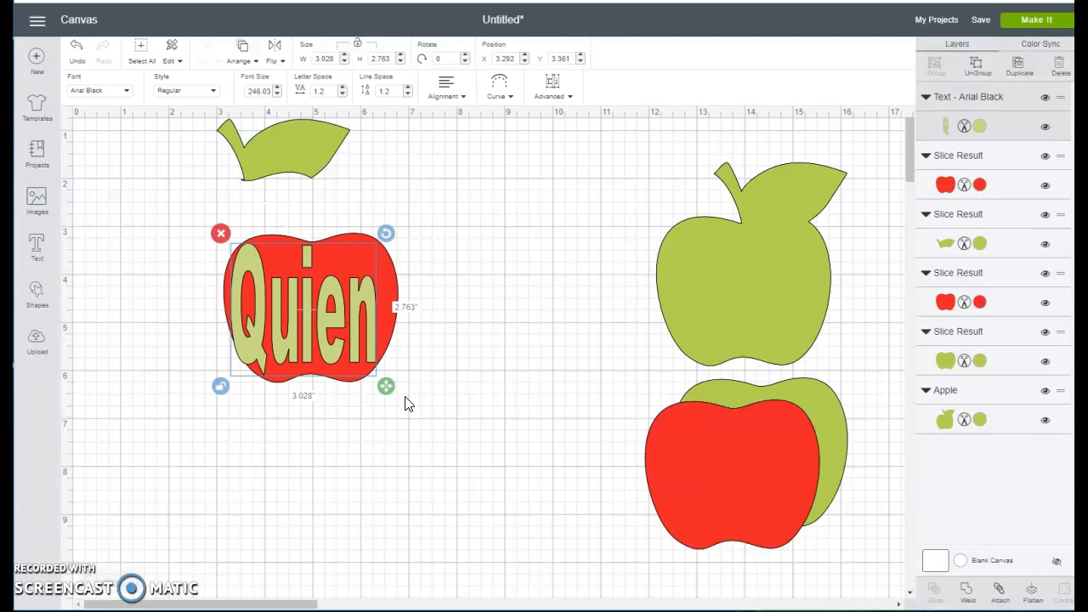
drag(386, 388, 401, 372)
drag(347, 341, 344, 340)
drag(398, 371, 392, 388)
click(190, 269)
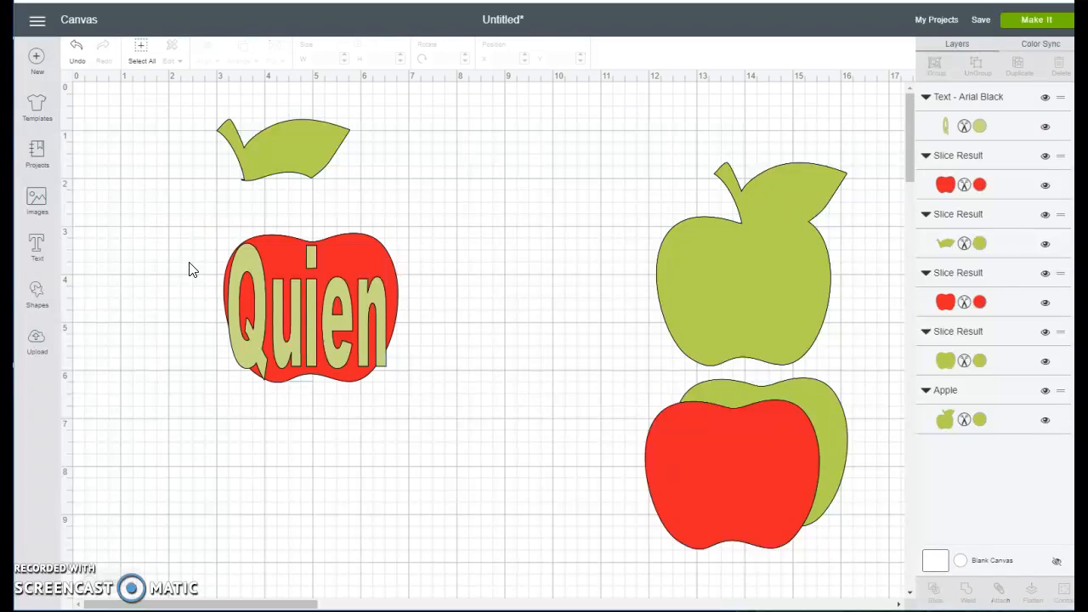
Step: Slice the "Quien" text out of the red apple body and move the light green and red letter pieces away
drag(187, 247, 427, 388)
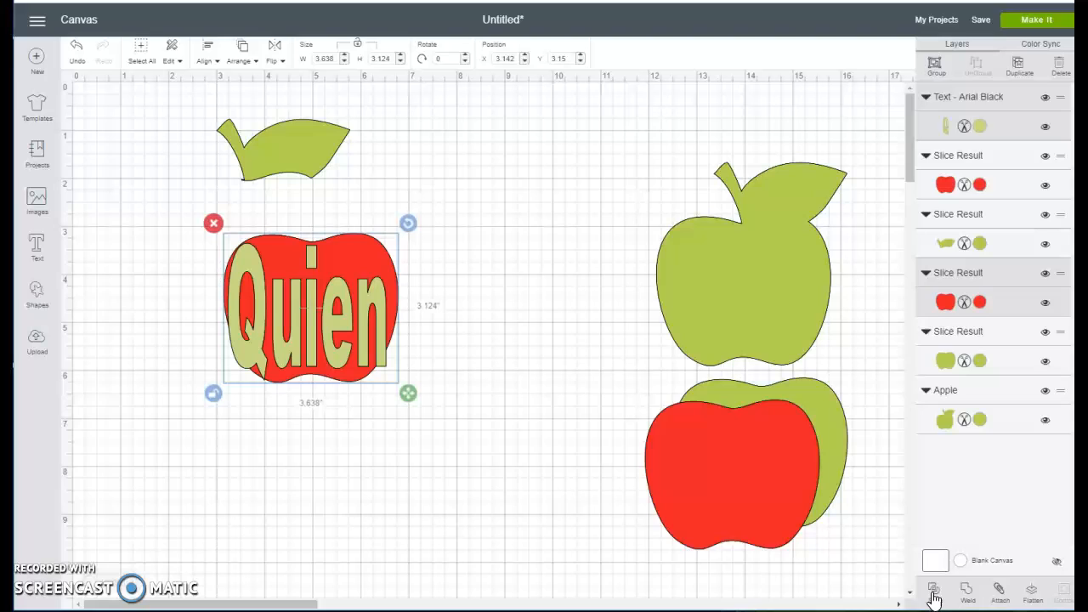
click(967, 591)
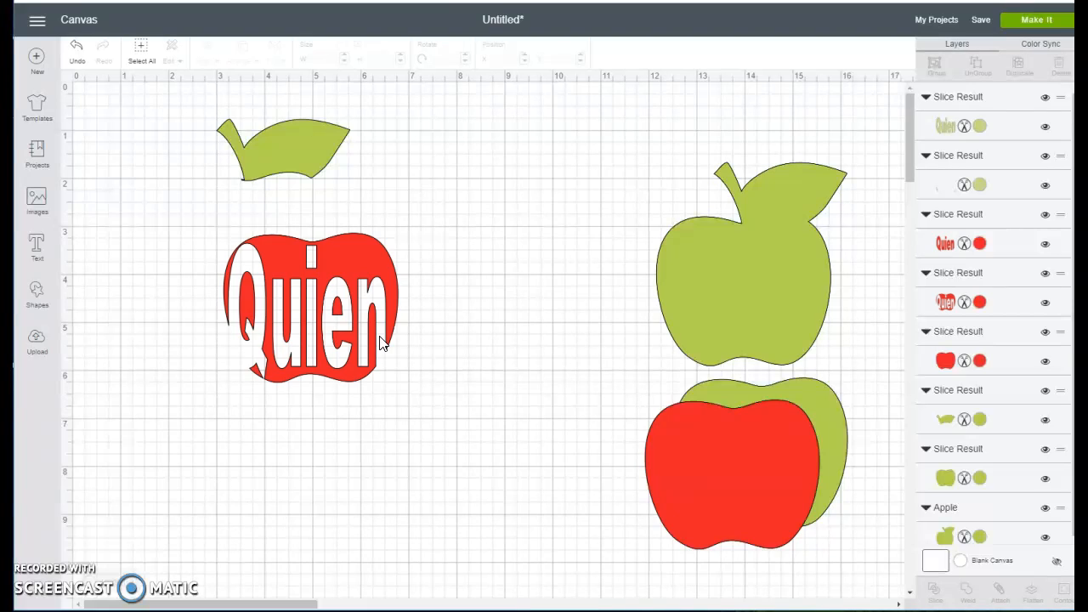
drag(375, 272, 556, 163)
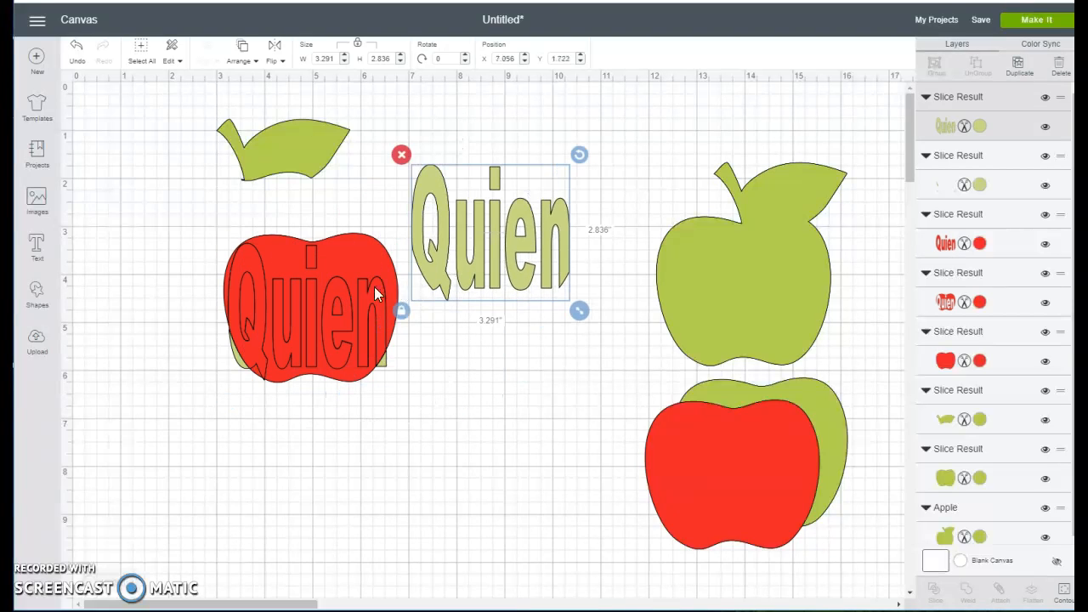
drag(374, 286, 478, 466)
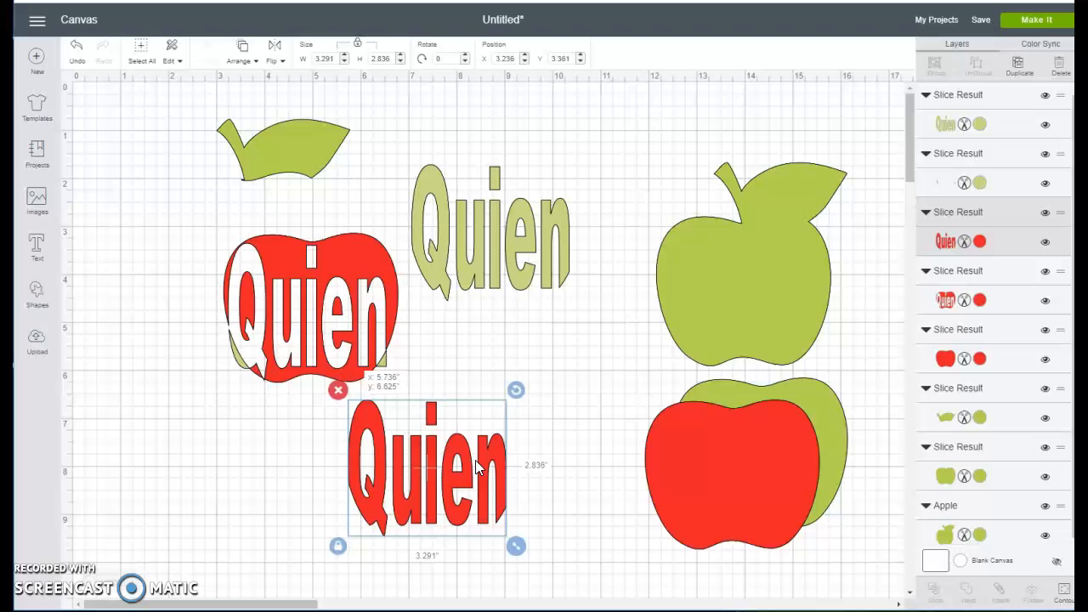
Step: Align the red apple body with the cut-out letters over the body of the full green apple
drag(349, 297, 781, 277)
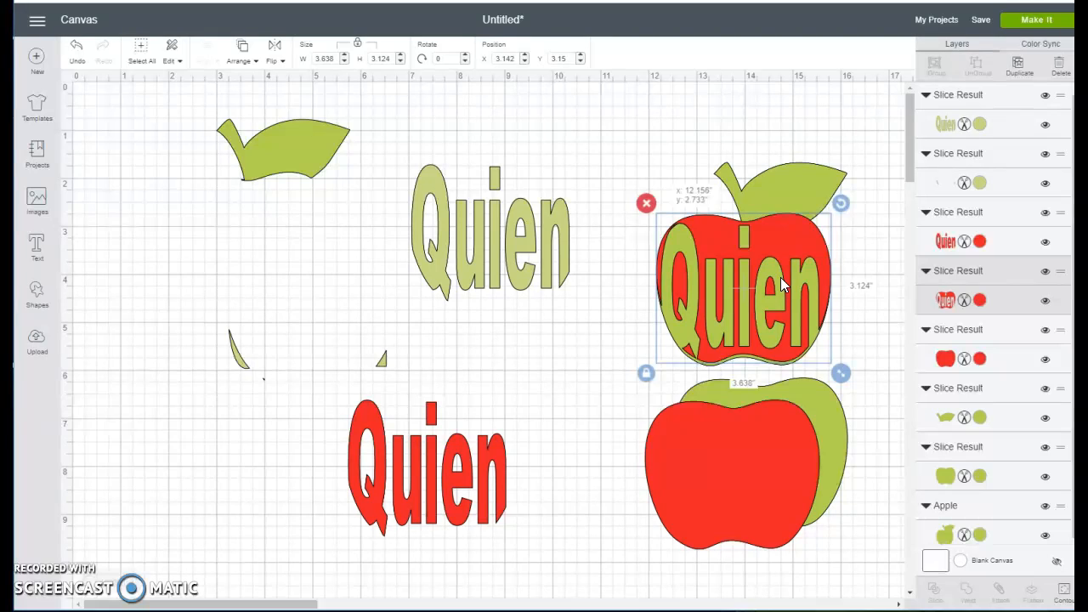
drag(780, 277, 781, 277)
drag(781, 277, 780, 281)
Step: Delete the leftover letter scraps and the loose light green and red "Quien" slice pieces
click(378, 361)
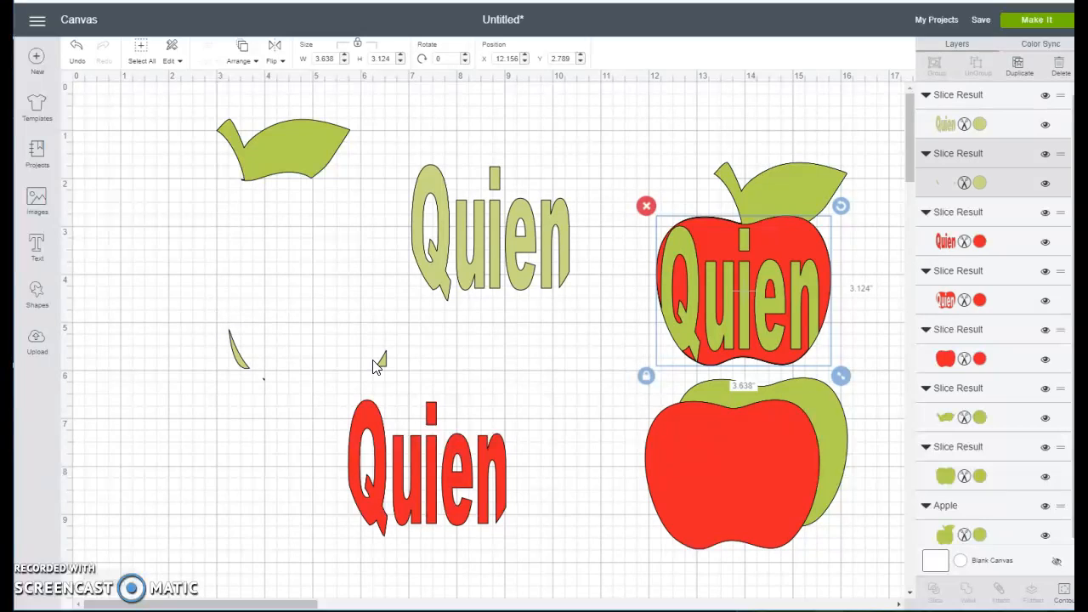
click(219, 317)
drag(515, 256, 422, 290)
drag(375, 447, 313, 458)
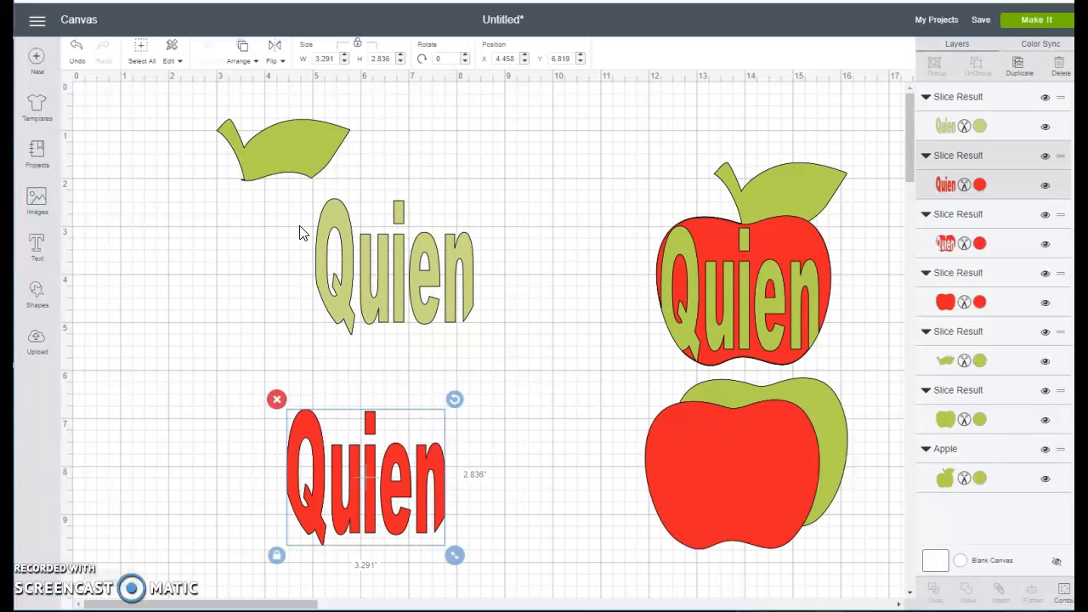
click(332, 221)
click(305, 188)
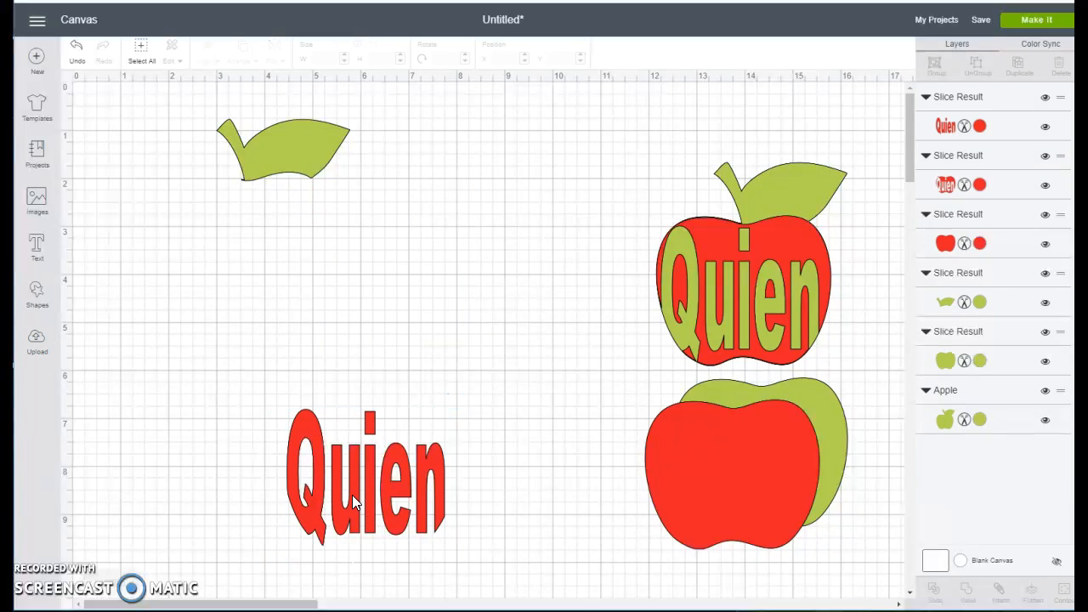
click(309, 422)
click(277, 399)
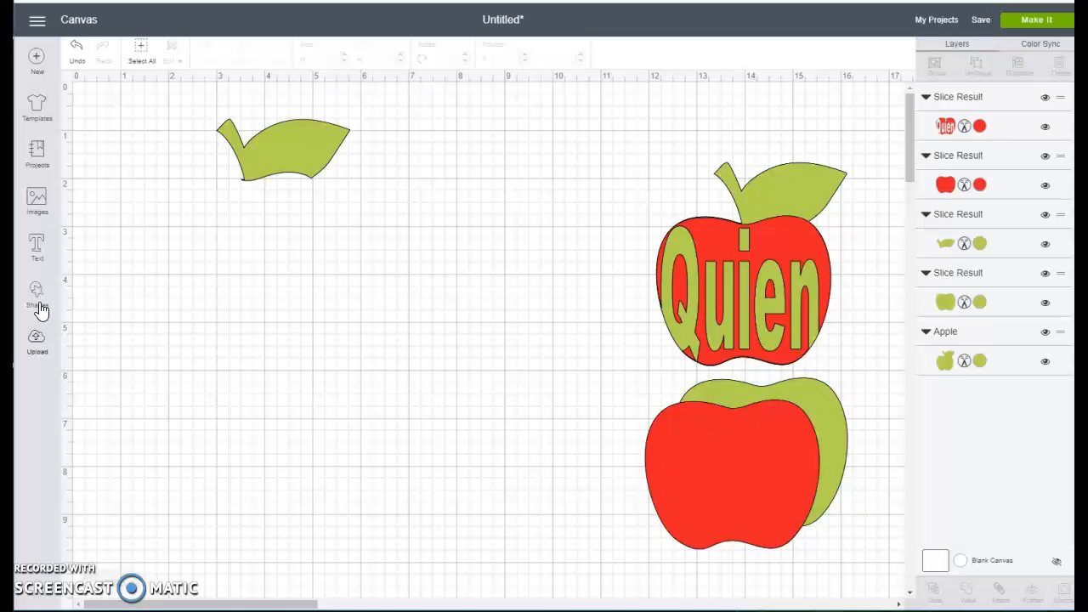
Step: Add a new text object reading "QUIEN" in the empty area below the separate leaf
click(37, 246)
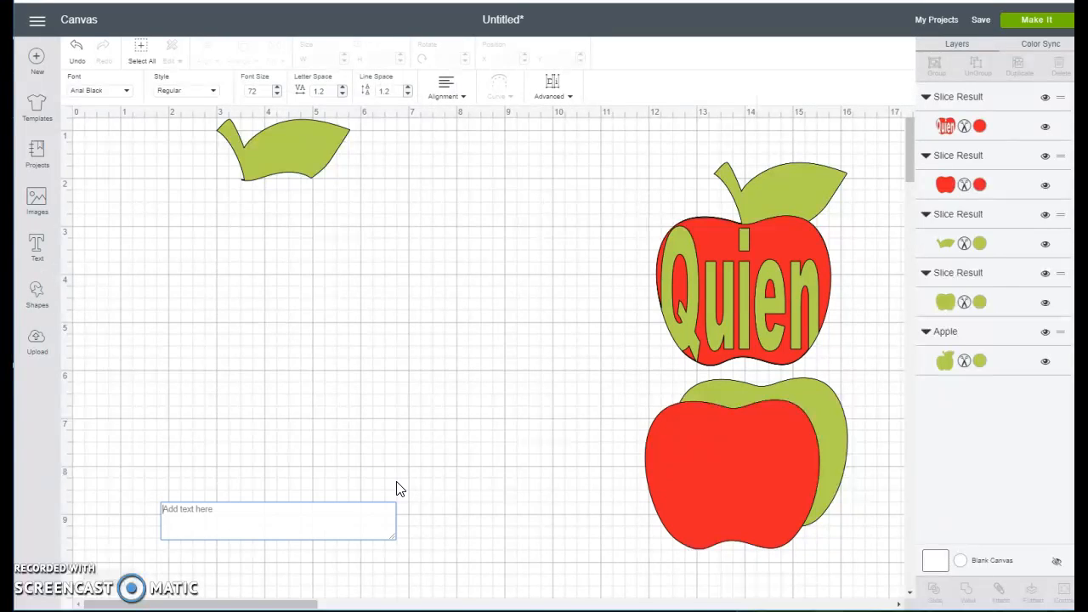
text(Q)
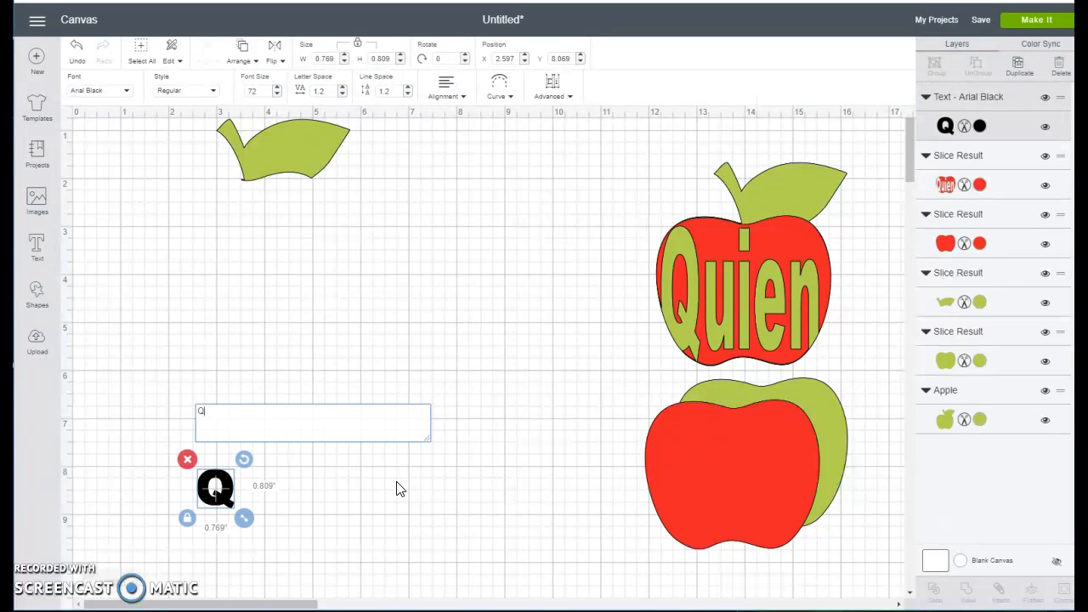
text(UIEN)
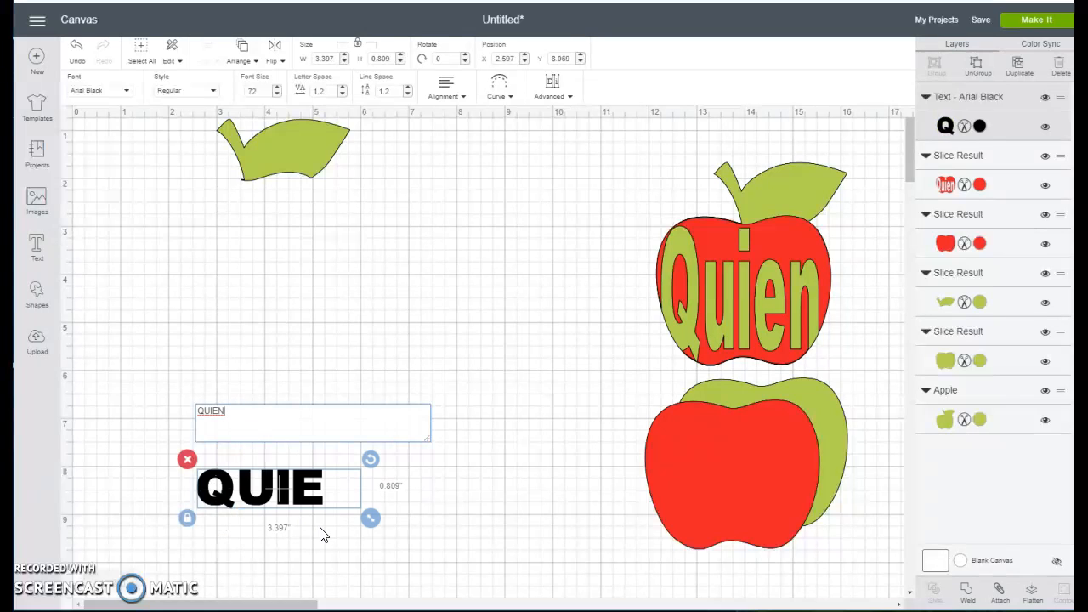
Step: Move the "QUIEN" text up below the separate leaf and bring the solid red apple body to the empty area beside it
drag(315, 486, 343, 380)
right_click(349, 380)
click(581, 213)
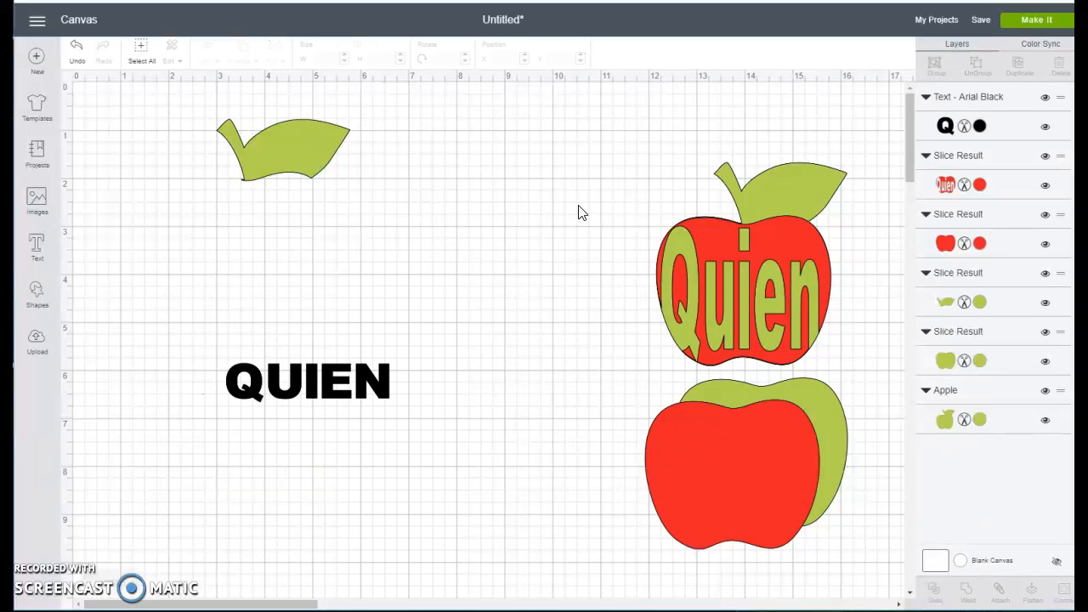
drag(240, 370, 187, 290)
drag(689, 440, 395, 186)
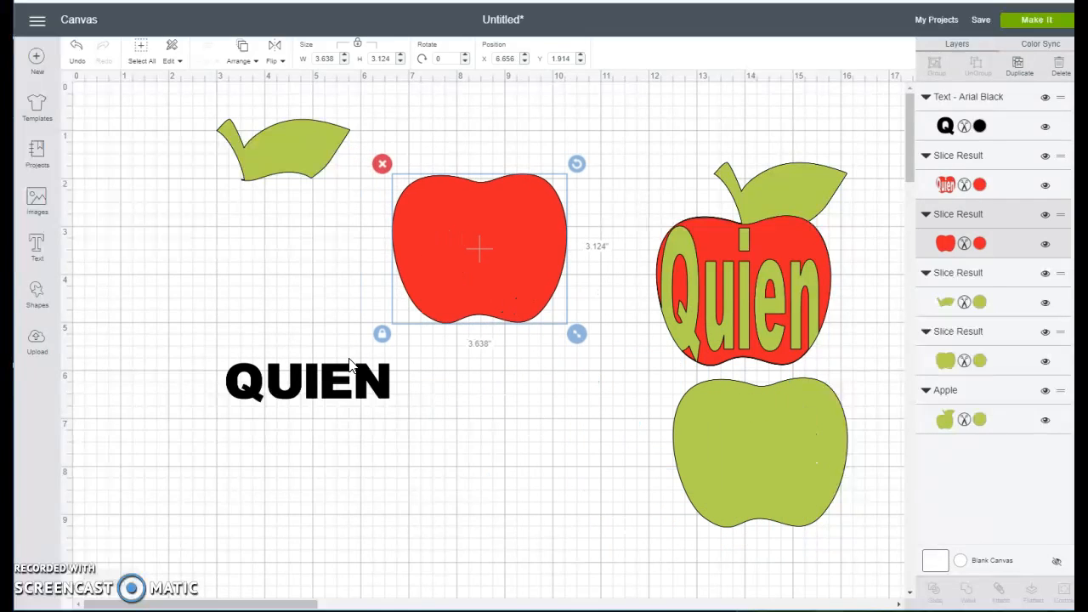
Step: Recolor the black "QUIEN" text light green, #C8D783
click(325, 379)
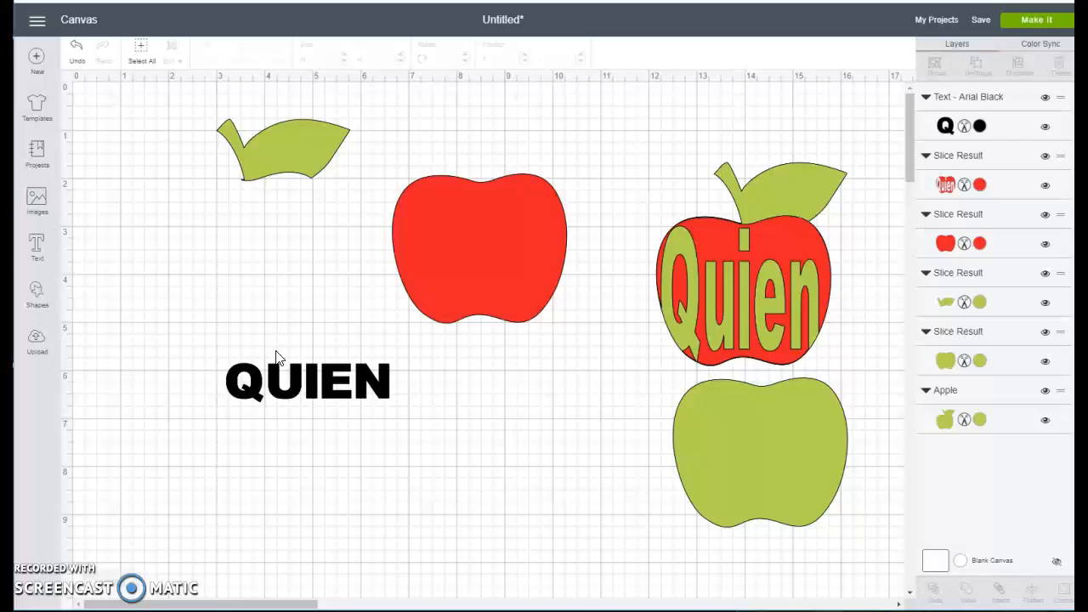
click(284, 140)
click(261, 376)
click(980, 128)
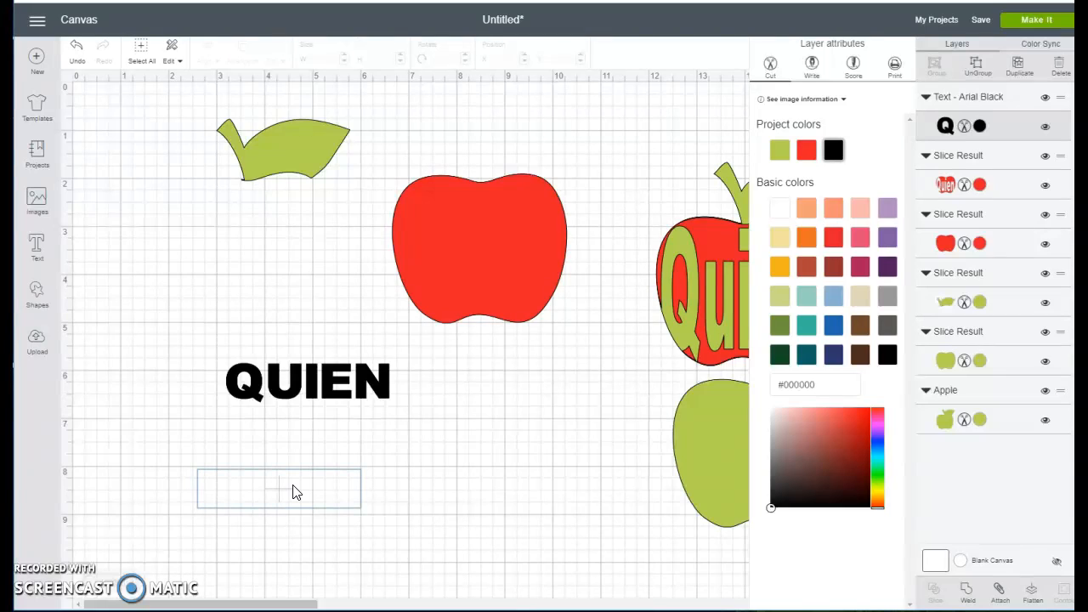
click(806, 152)
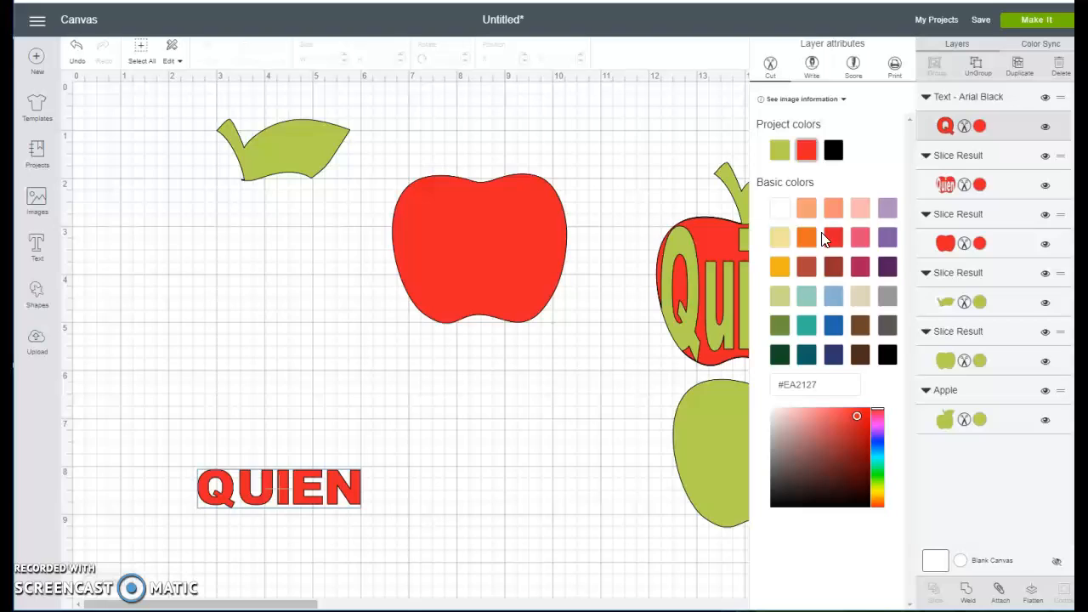
click(782, 296)
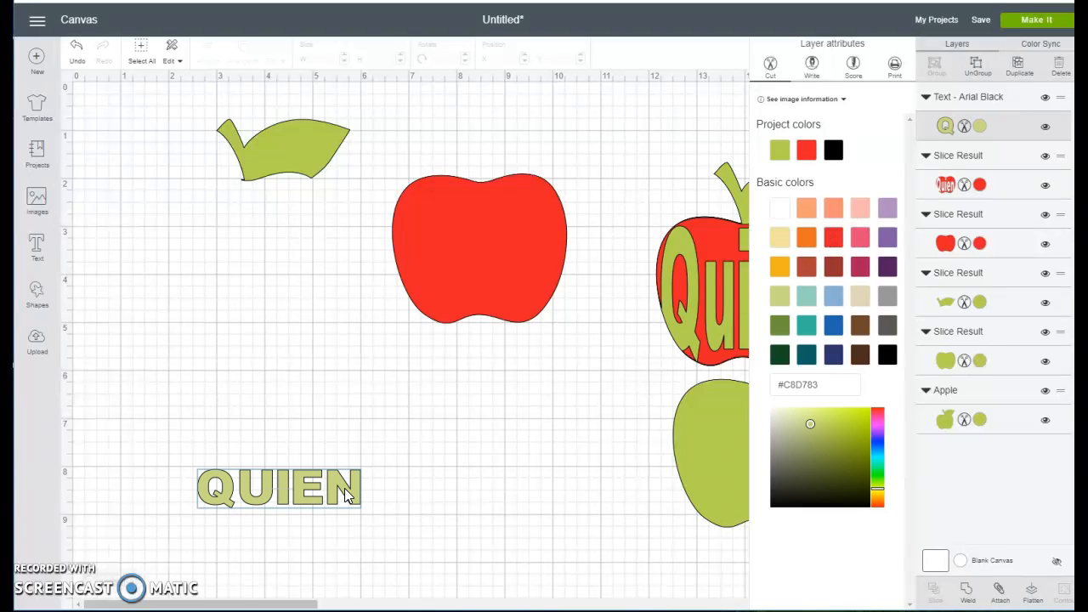
Step: Place the light green "QUIEN" text over the solid red apple body and stretch it unproportionally to about 3.244" by 3.586"
drag(344, 488, 574, 345)
click(393, 231)
drag(509, 282, 508, 270)
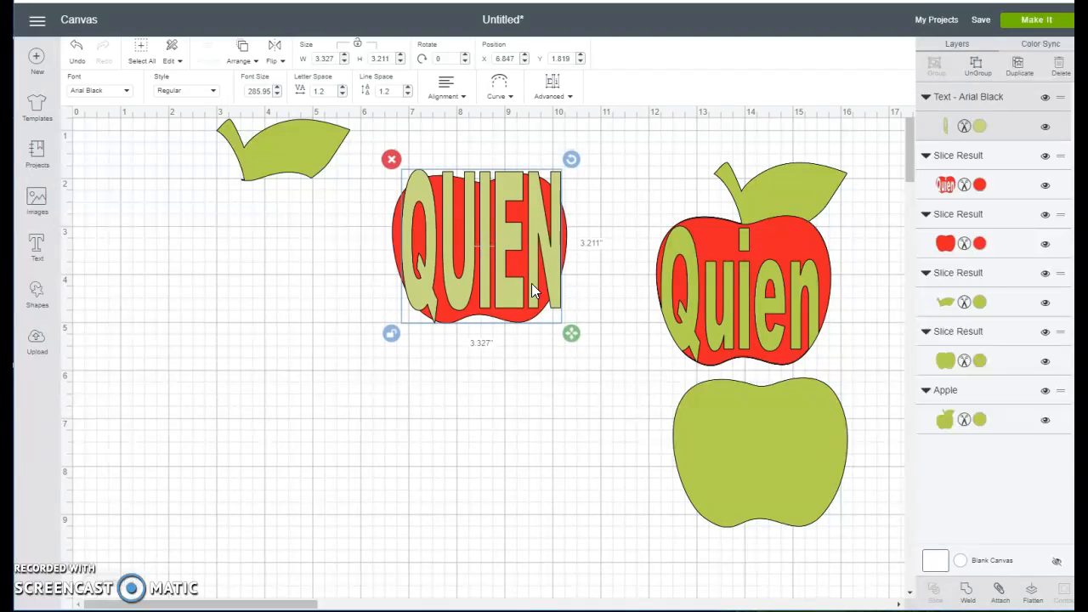
drag(569, 333, 566, 352)
click(329, 311)
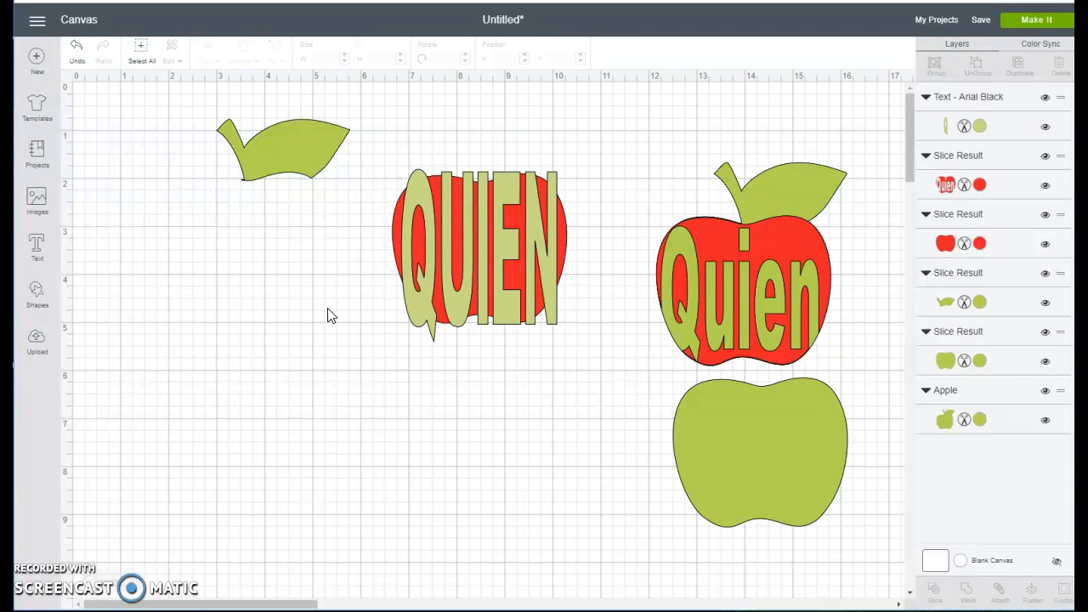
Step: Unlock the proportions of the solid red apple body and make it about 3.624" wide
click(489, 240)
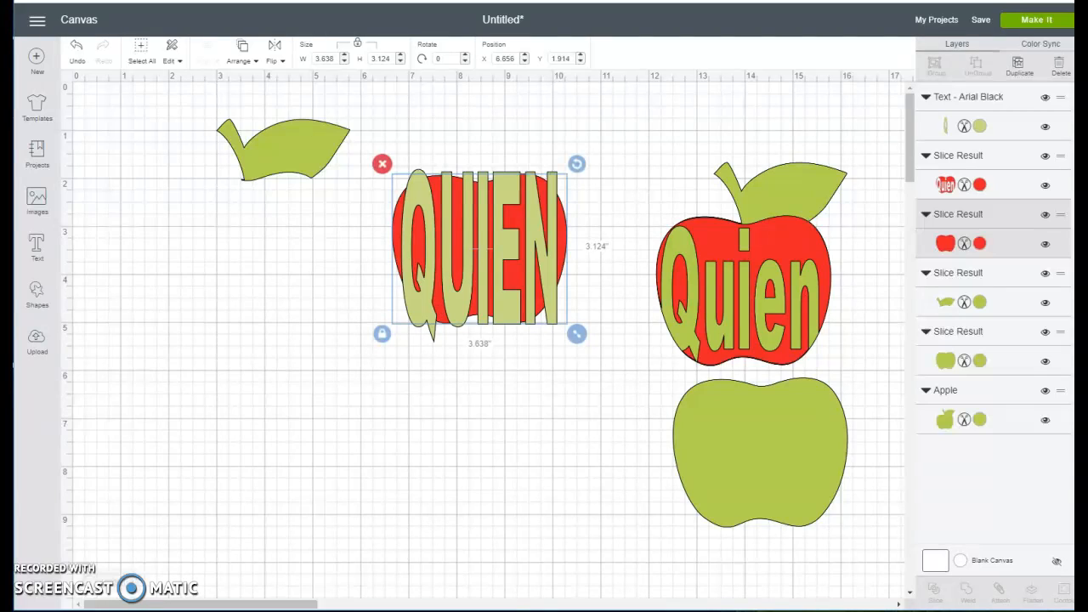
click(380, 334)
drag(576, 332, 576, 335)
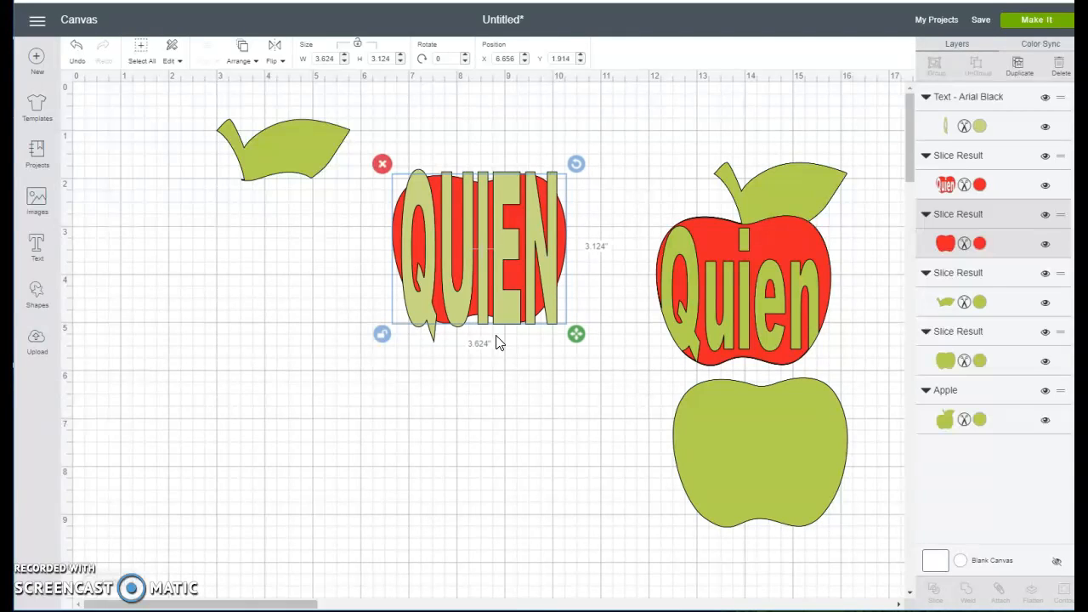
Step: Widen the "QUIEN" text to about 3.716" by 3.572" and position it so the letters span the red apple body's full width
click(980, 126)
click(548, 271)
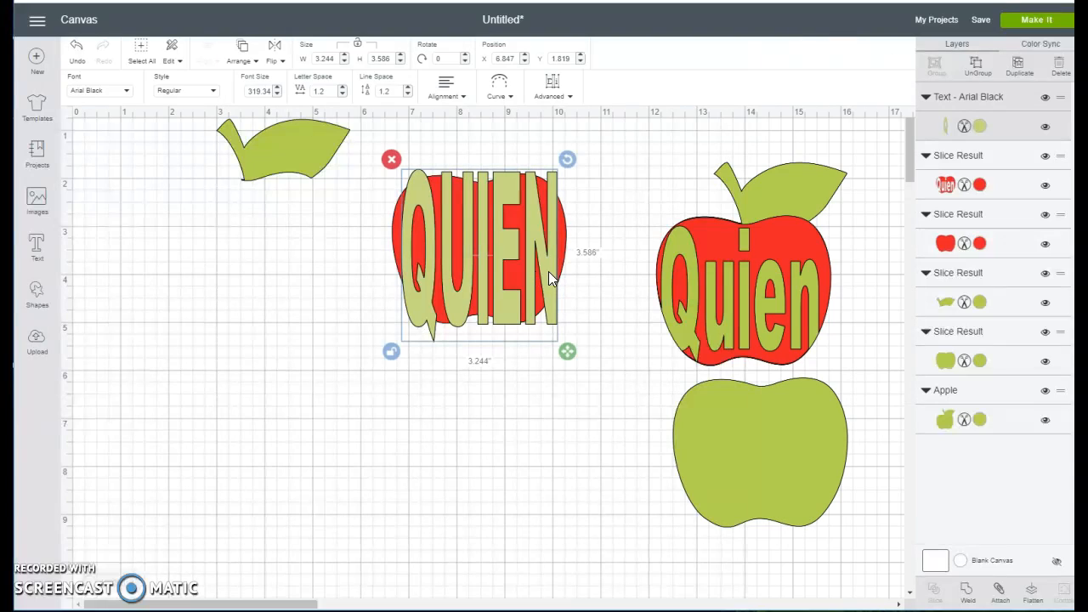
drag(568, 352, 583, 354)
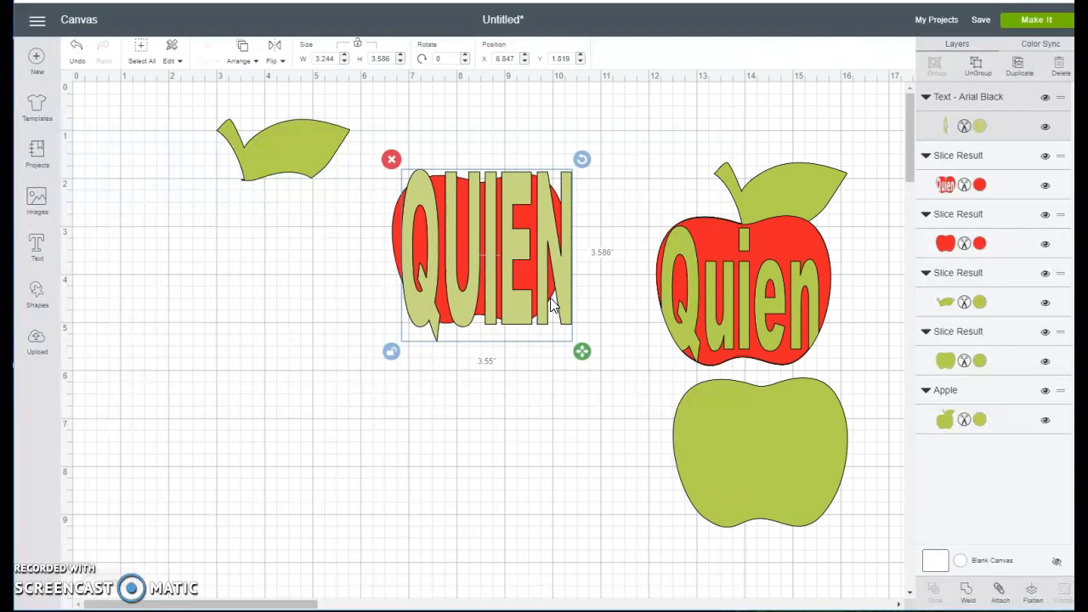
drag(513, 262, 501, 261)
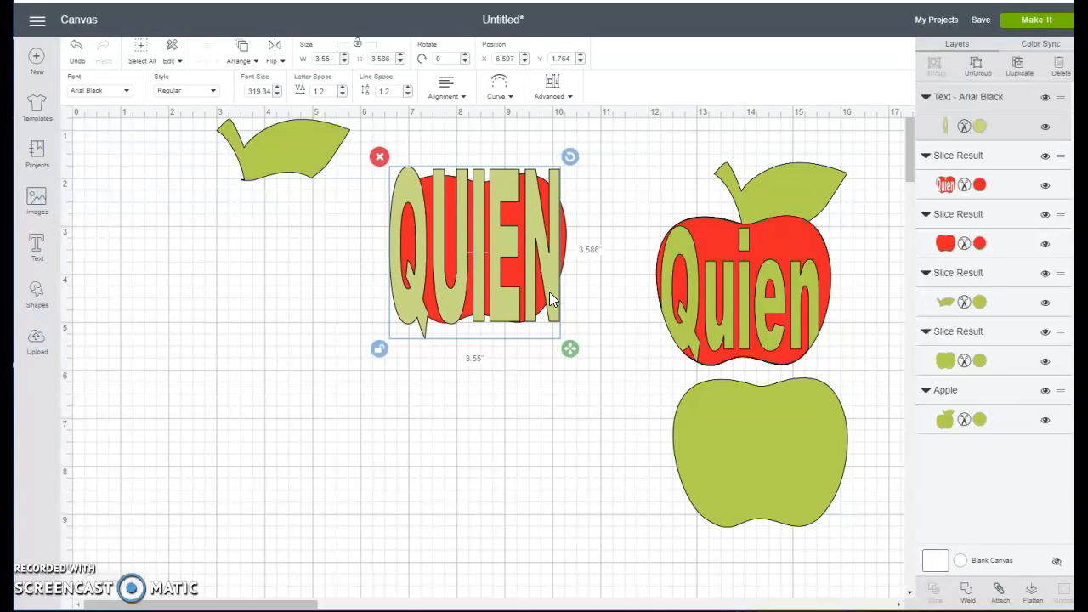
drag(575, 344, 583, 348)
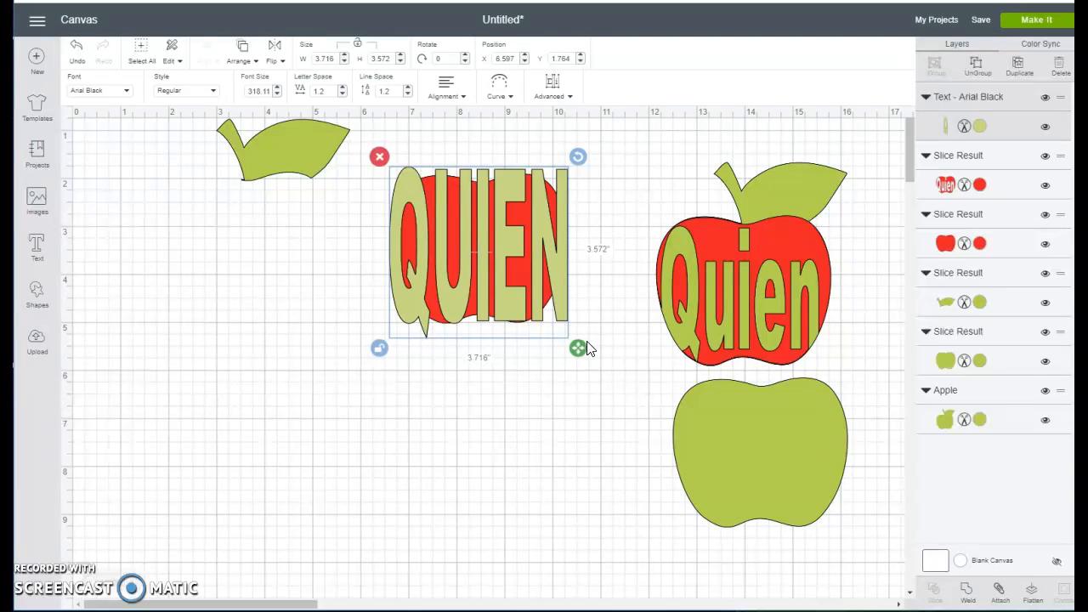
click(362, 303)
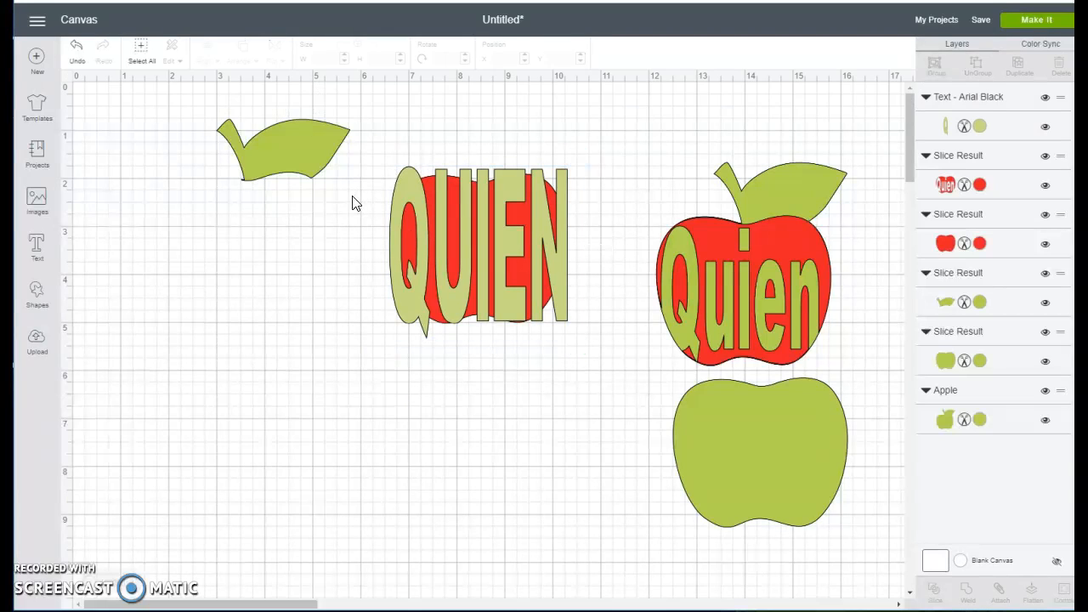
Step: Slice the "QUIEN" text with the red apple body, separate the pieces and place the red apple-shaped letters on the loose green body
drag(359, 193, 569, 341)
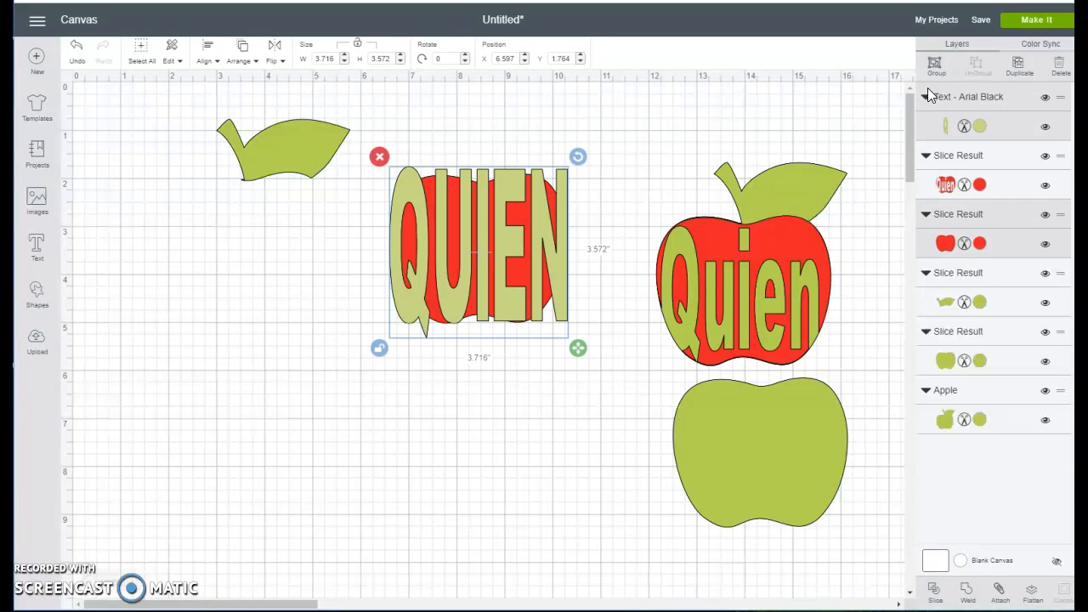
click(934, 594)
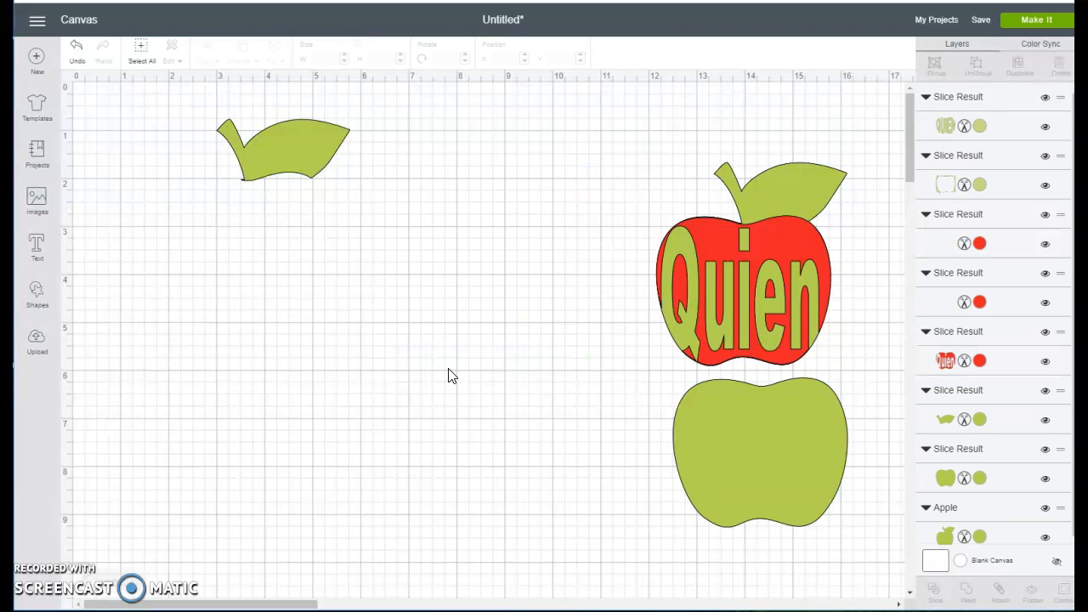
drag(501, 302, 263, 352)
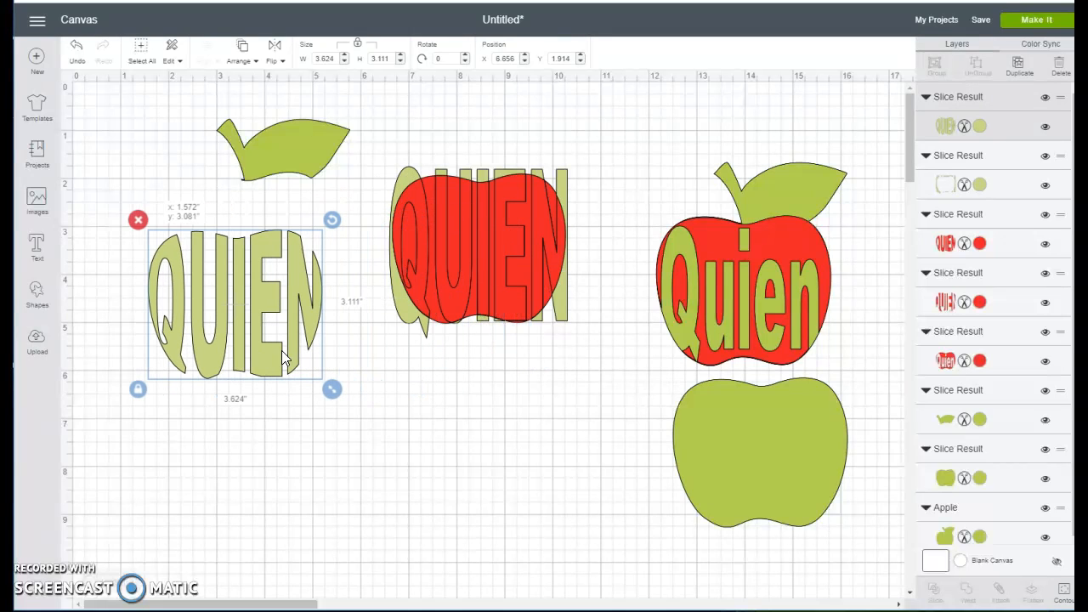
click(493, 277)
drag(485, 280, 430, 457)
drag(496, 295, 770, 487)
Step: Delete the light green outer scraps and the leftover red background piece from between the "QUIEN" letters
click(356, 370)
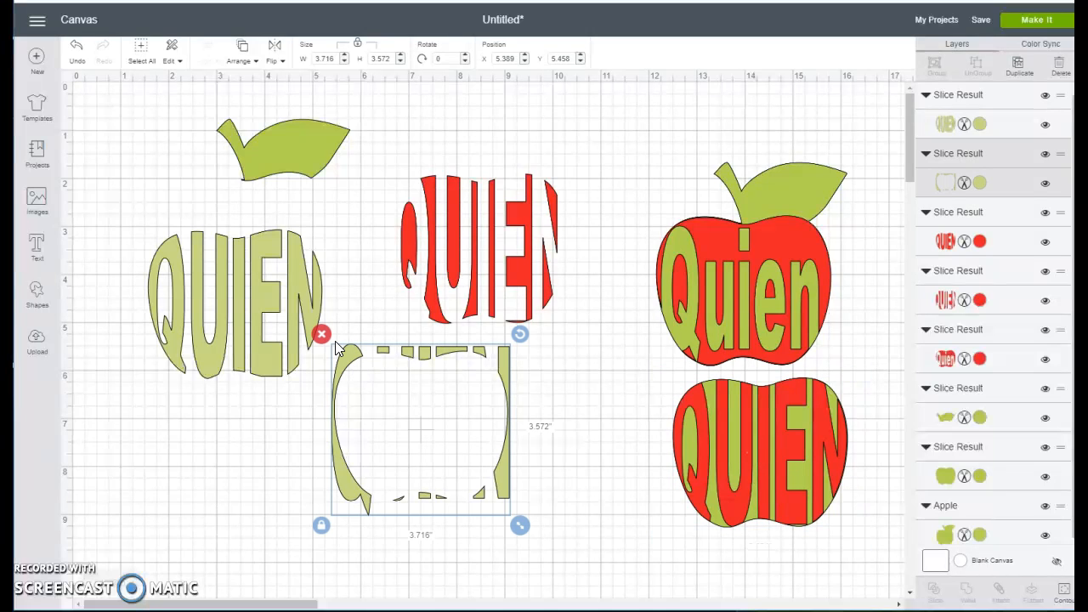
click(322, 334)
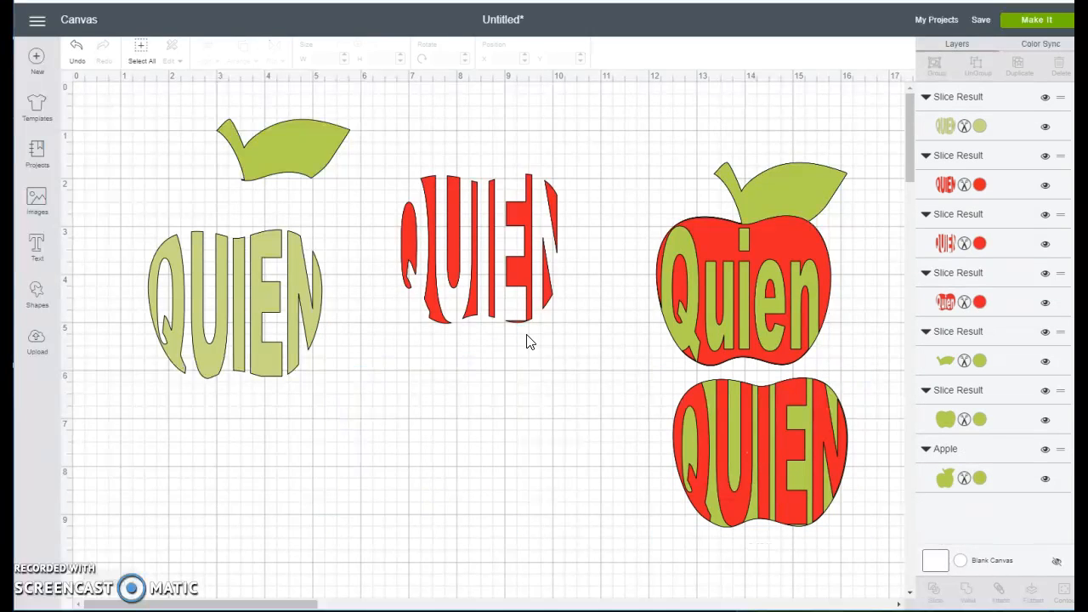
drag(518, 291, 230, 526)
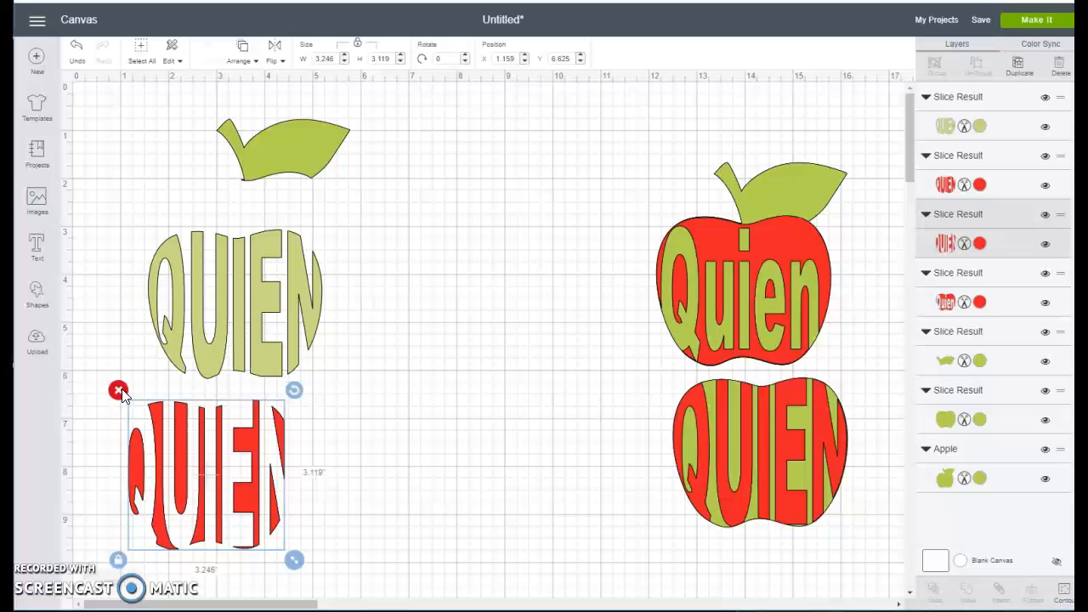
click(119, 391)
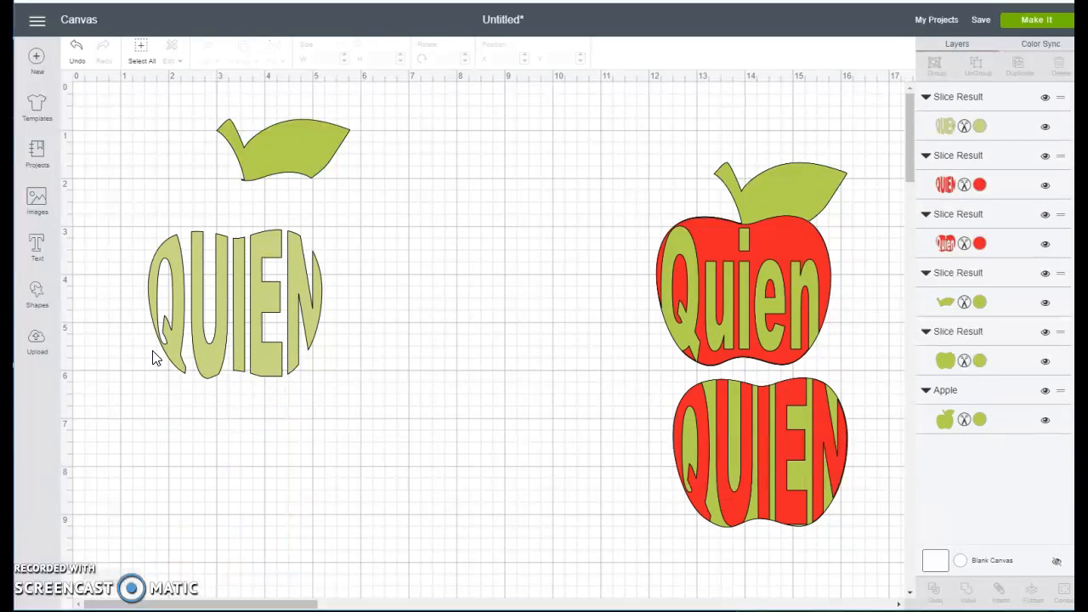
Step: Stack the red "QUIEN" letters in front of the light green ones and set the separate leaf on top of the word
drag(244, 320, 313, 278)
drag(775, 432, 287, 250)
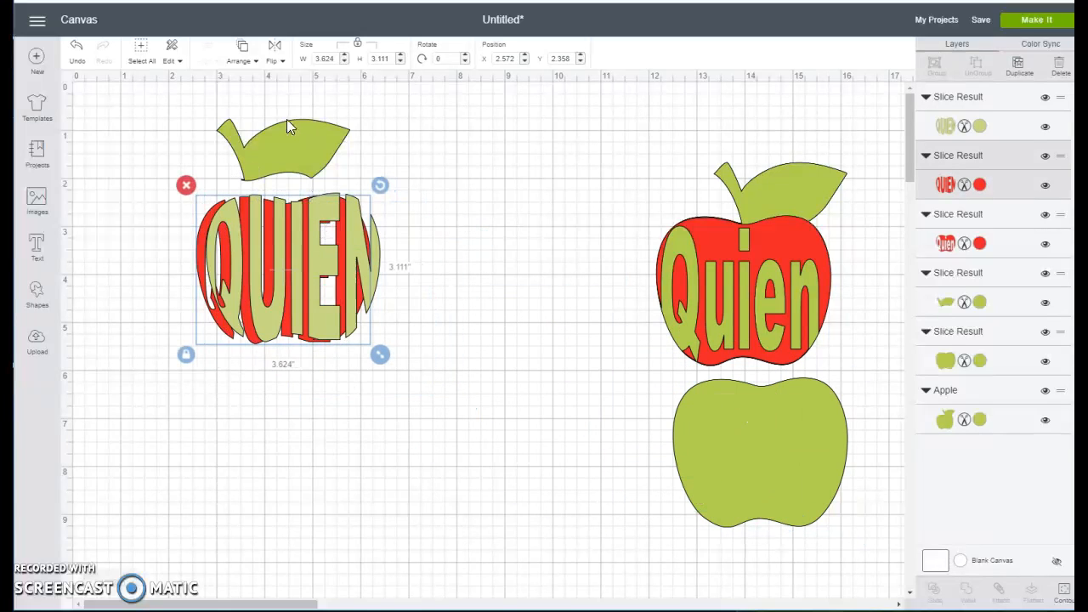
click(246, 59)
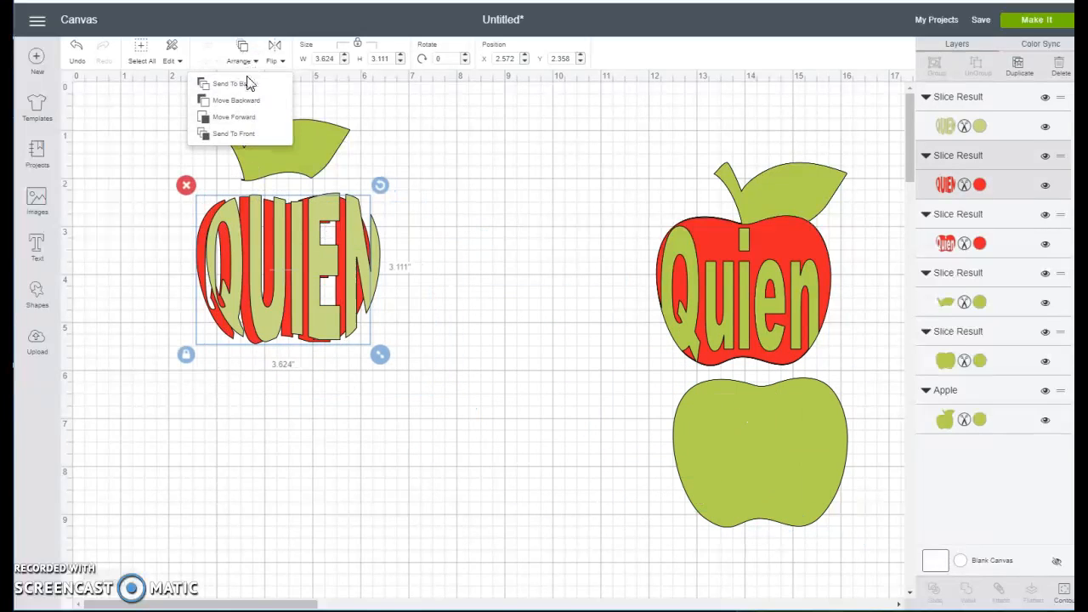
click(241, 138)
drag(303, 273, 304, 271)
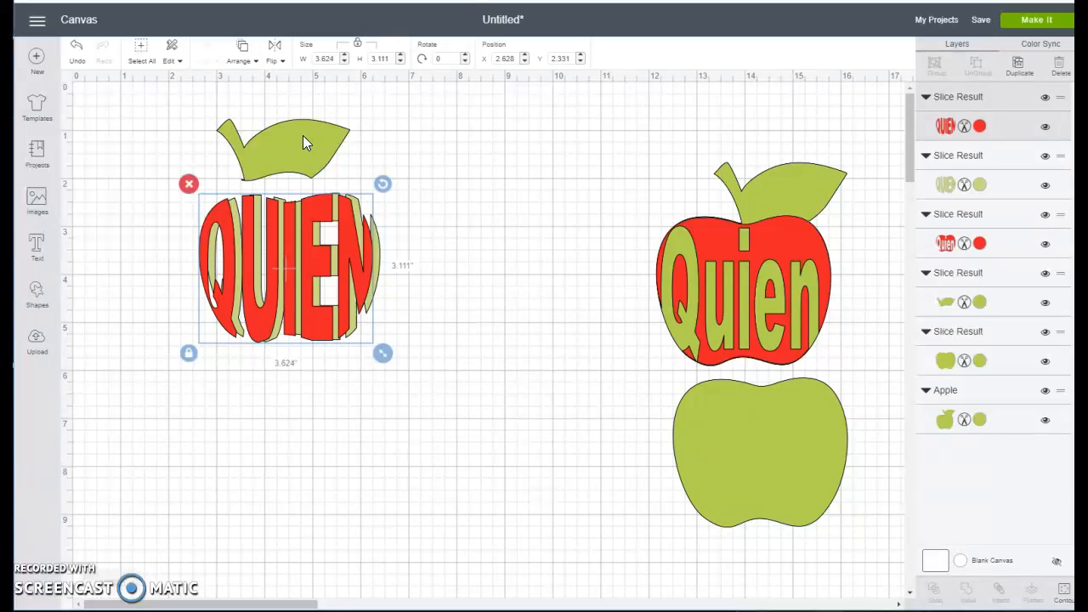
click(311, 168)
drag(310, 165, 339, 164)
Step: Move the red "QUIEN" letters aside and recolor the light green letters to the leaf's green, #B2D150
drag(294, 230, 341, 415)
click(331, 239)
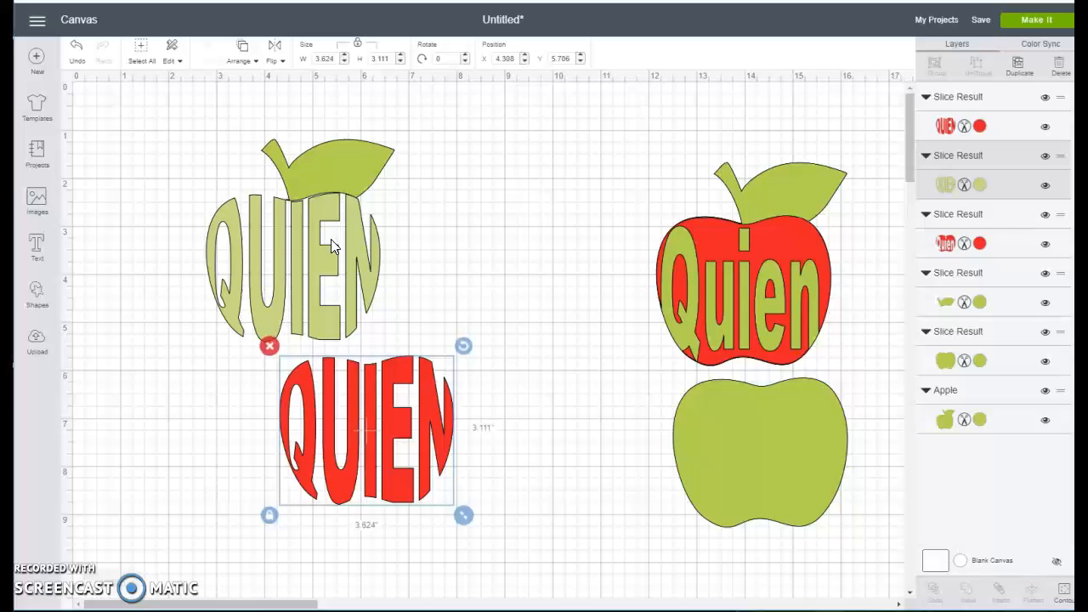
click(980, 186)
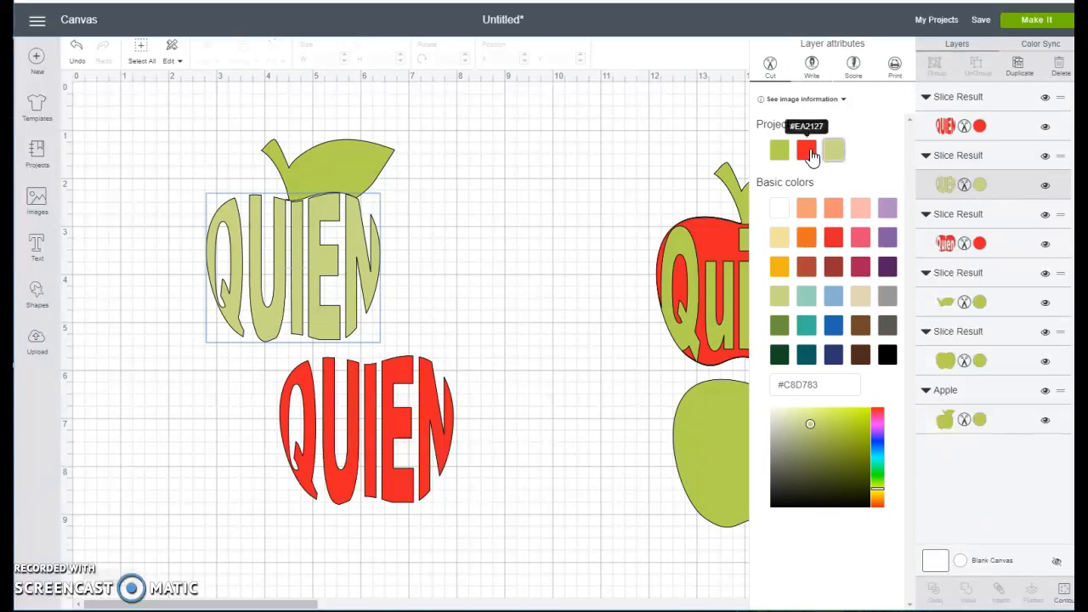
click(808, 152)
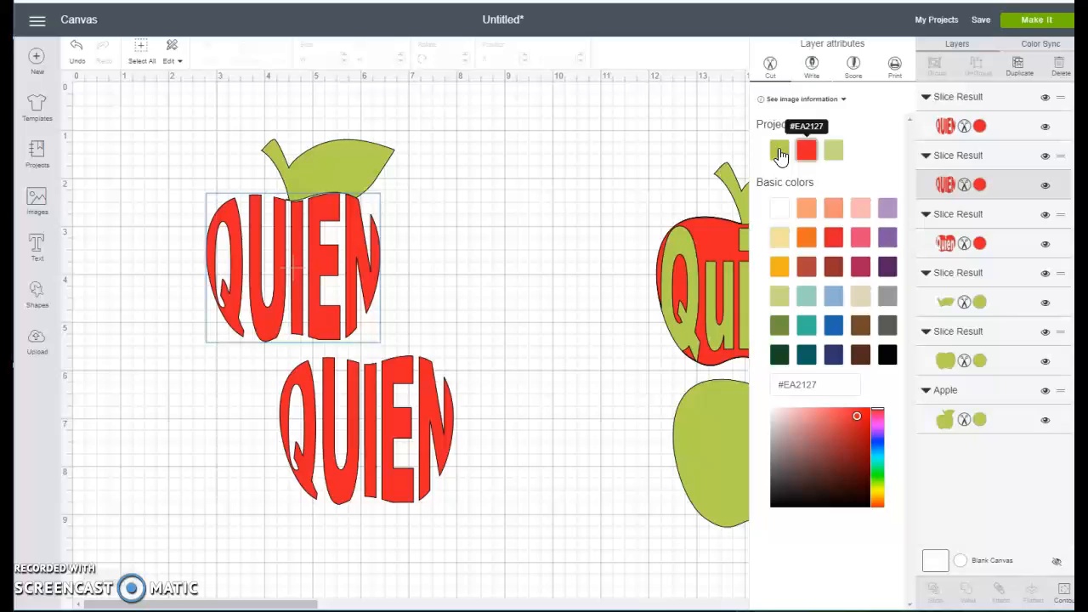
click(779, 151)
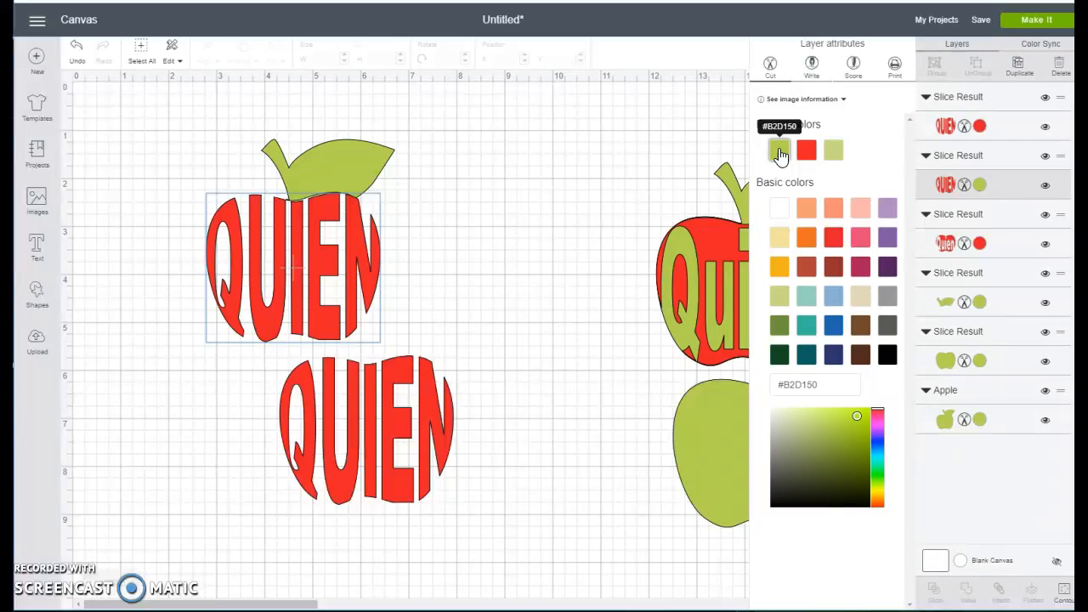
Step: Place the red "QUIEN" letters slightly offset over the green ones and group both word layers with the leaf
drag(412, 419, 343, 254)
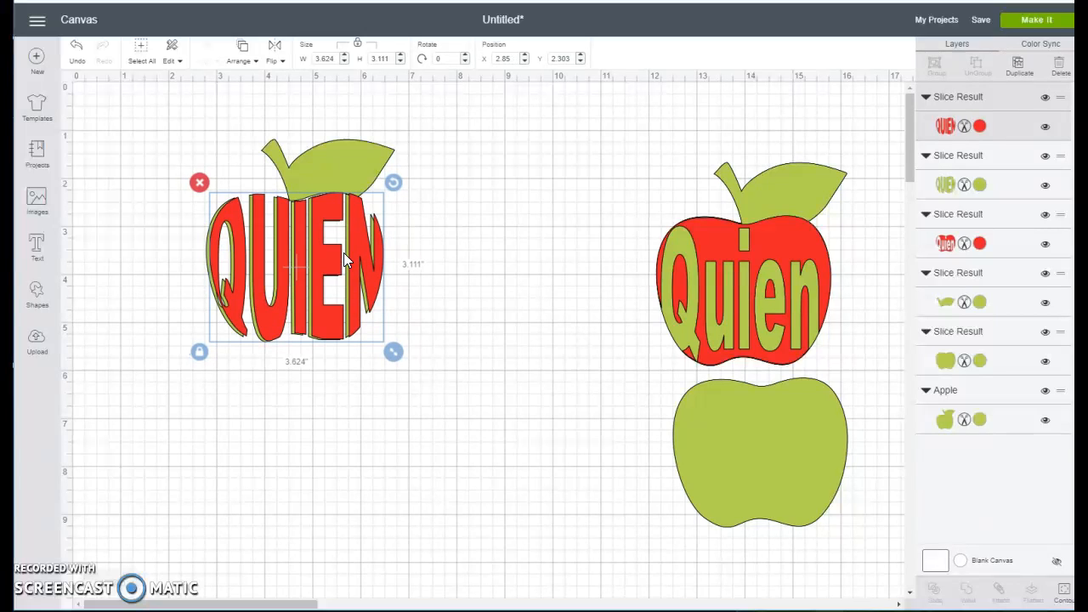
click(451, 261)
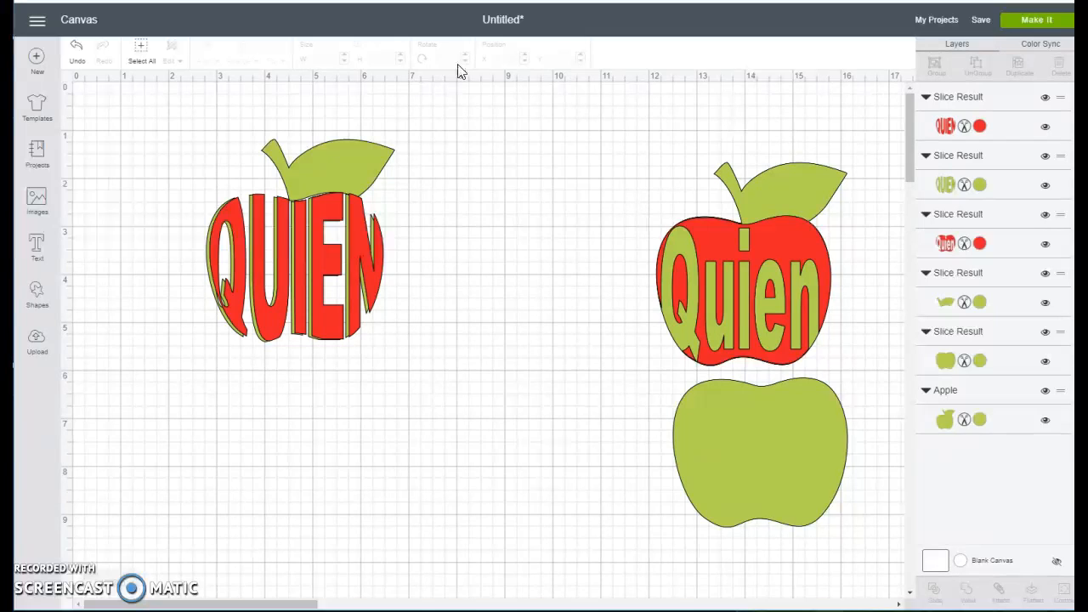
click(343, 180)
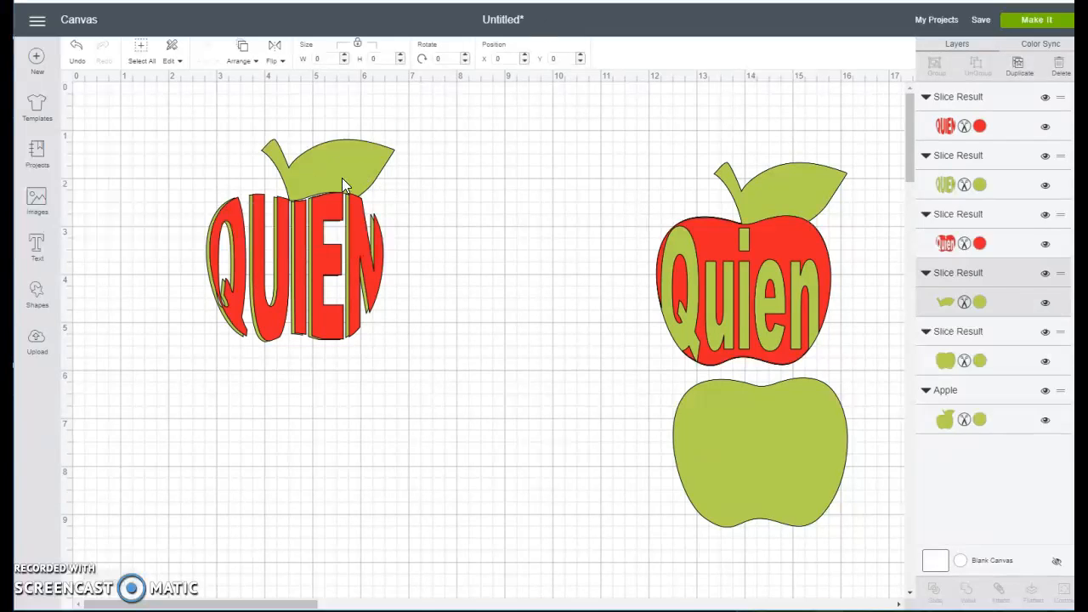
click(444, 214)
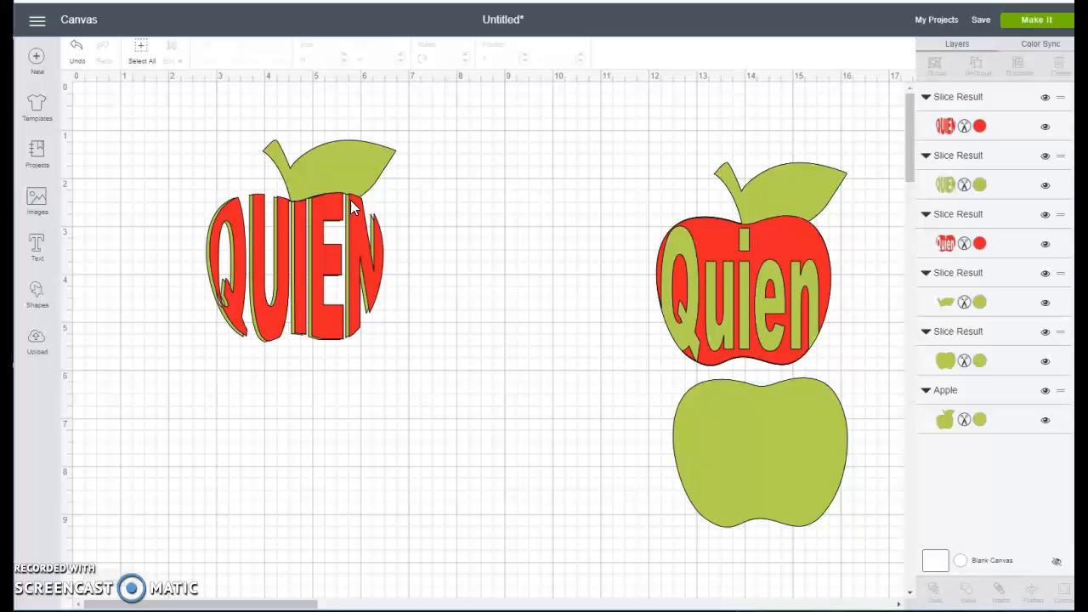
drag(192, 178, 389, 361)
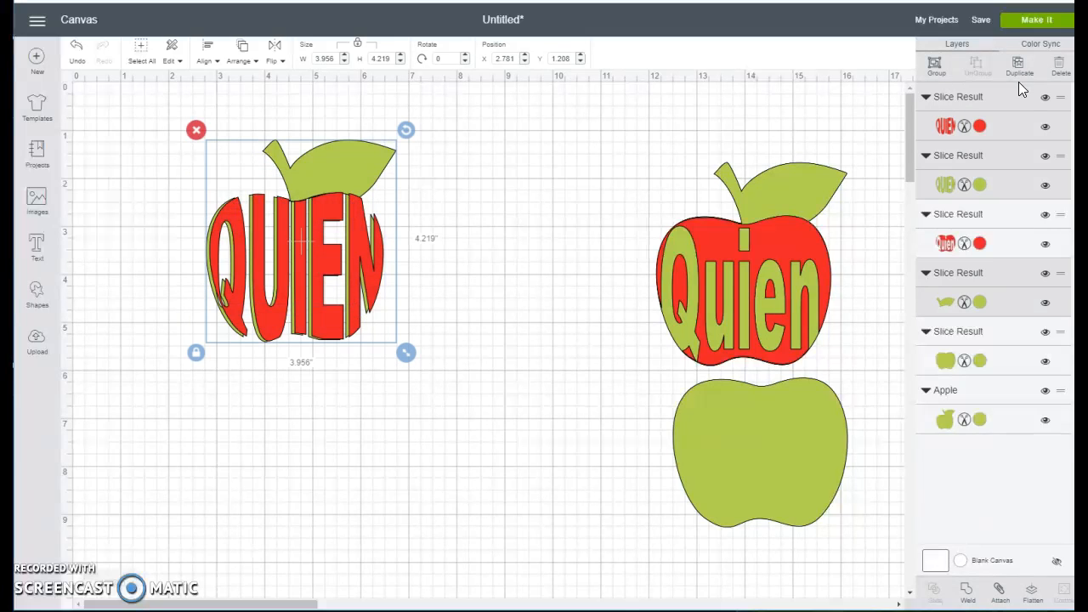
click(935, 70)
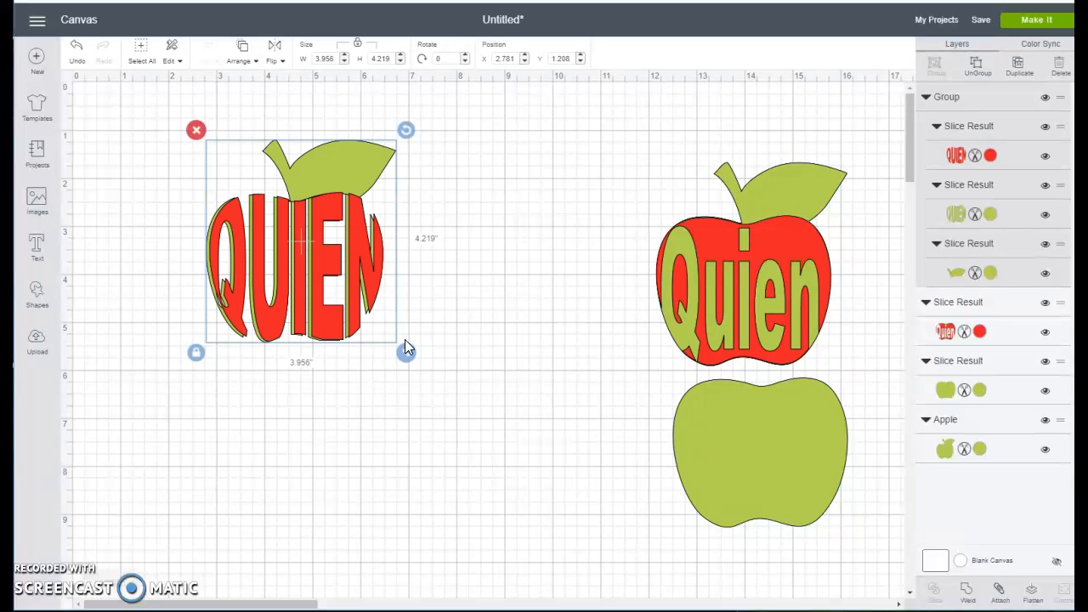
Step: Try attaching the grouped "QUIEN" letters and leaf, and detach them again
click(1004, 600)
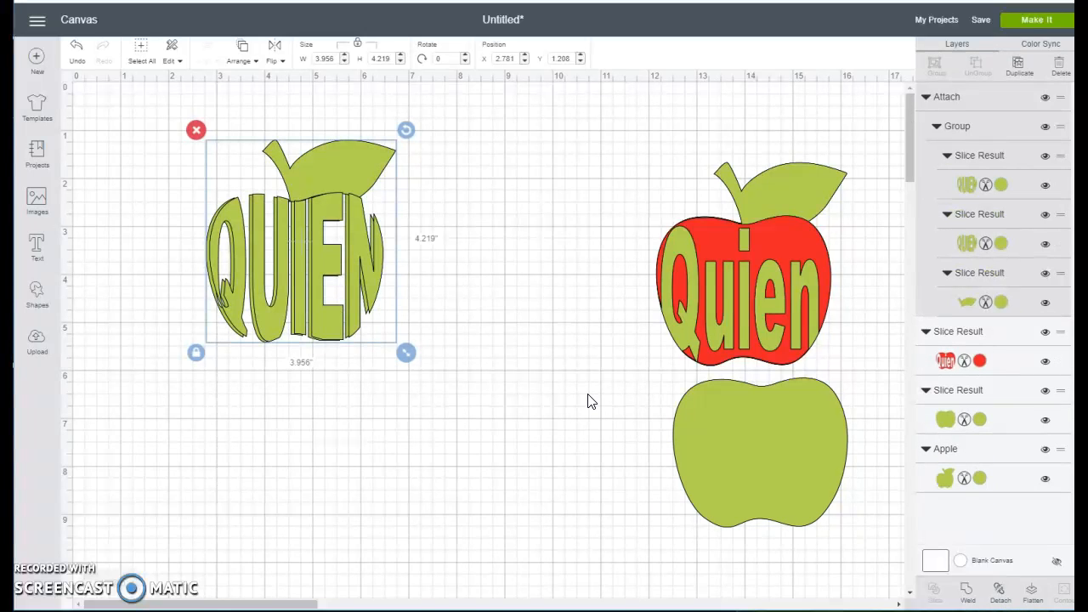
click(1000, 586)
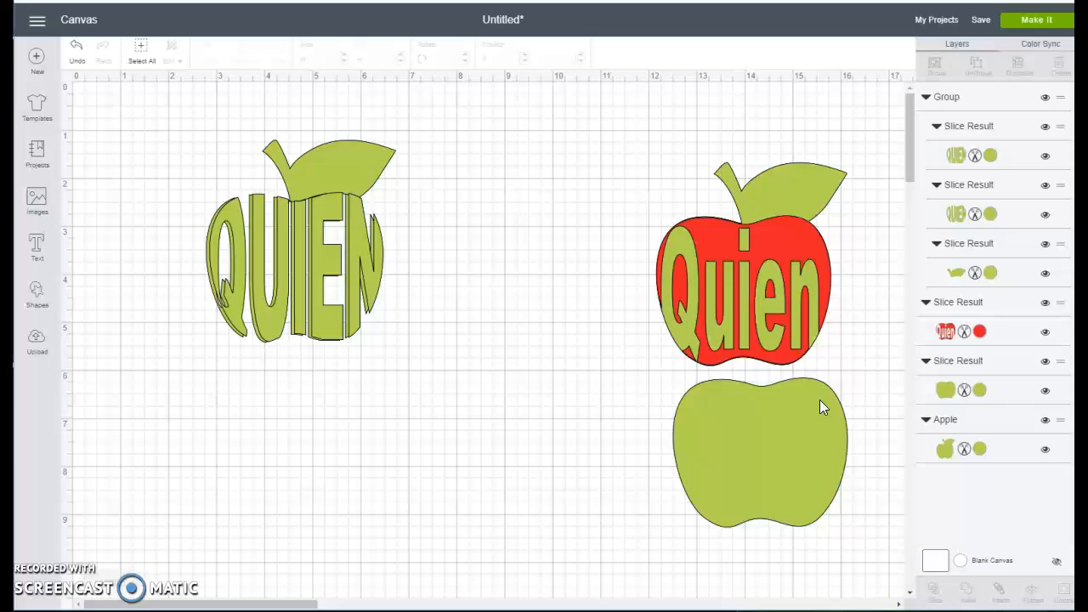
Step: Recolor the front layer of "QUIEN" letters in the group to the project's red, #EA2127
click(332, 255)
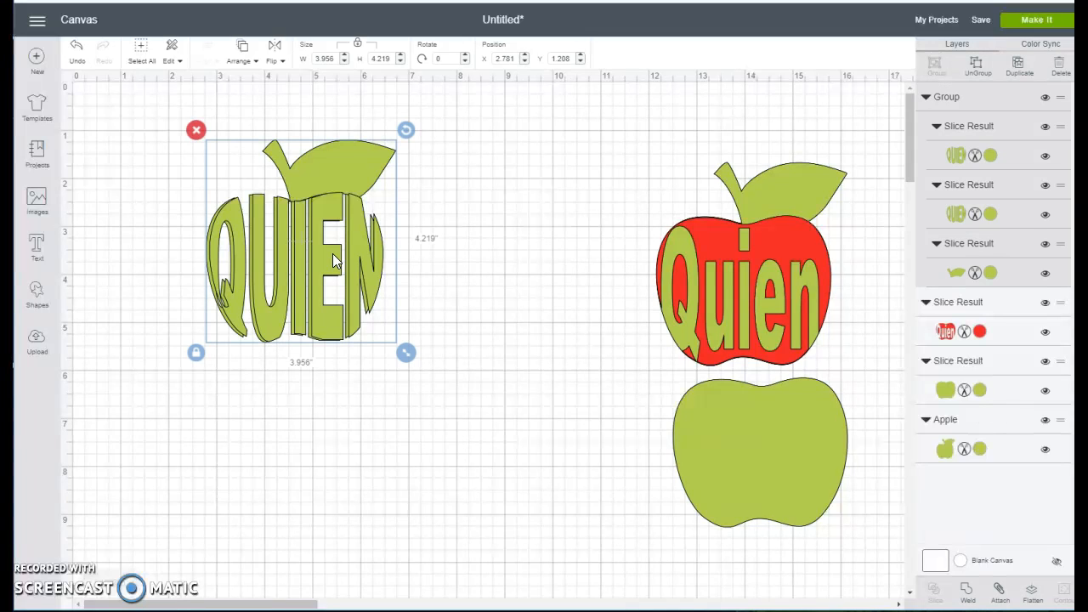
click(990, 156)
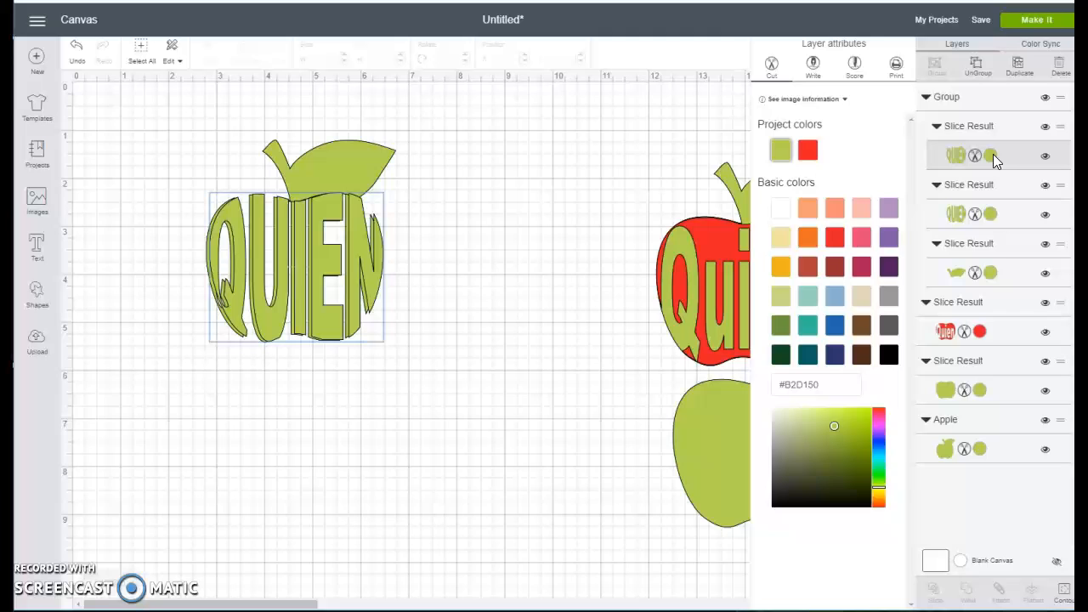
click(806, 150)
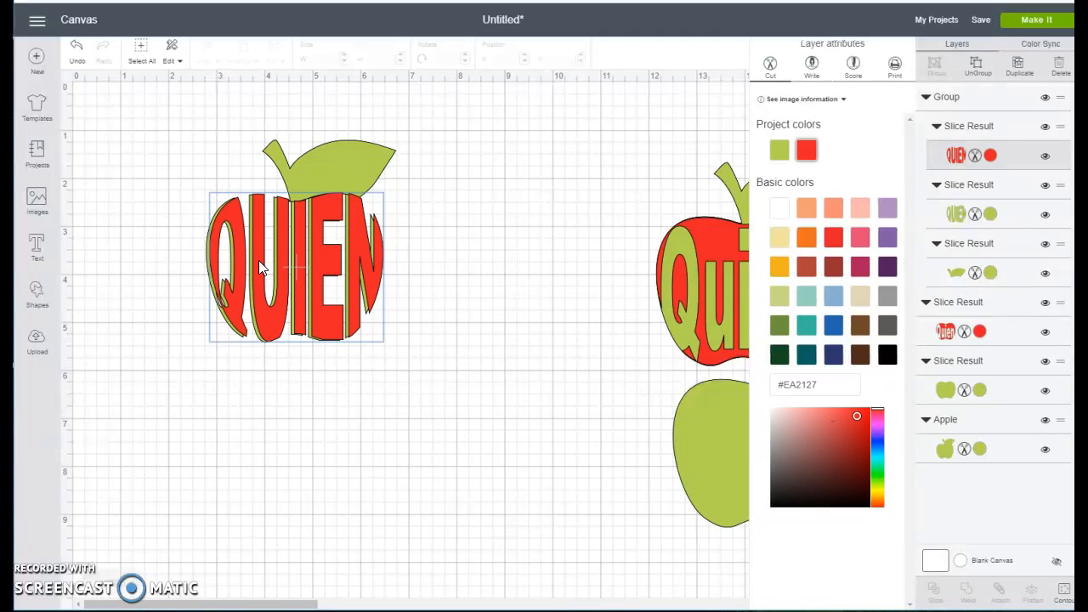
Step: Preview how the shapes are laid out on the green and red cutting mats and return to the canvas
click(1037, 21)
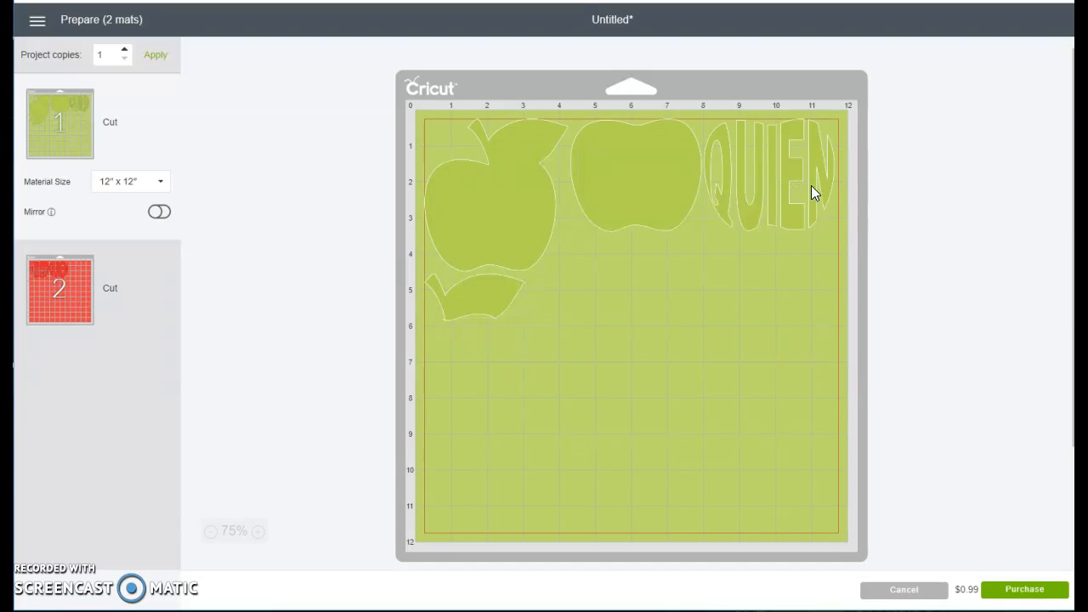
click(47, 284)
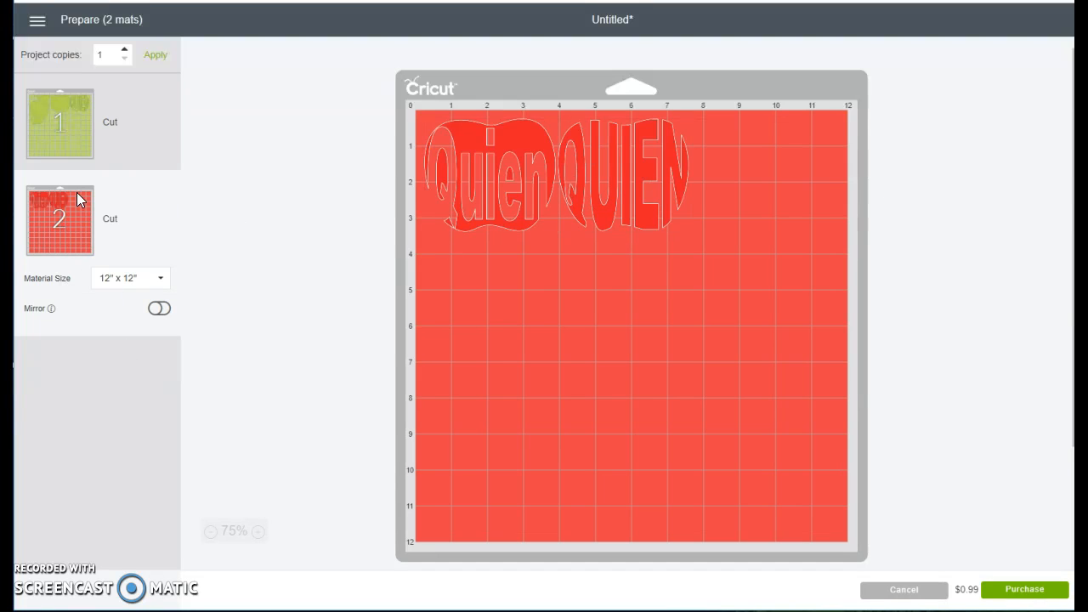
click(58, 140)
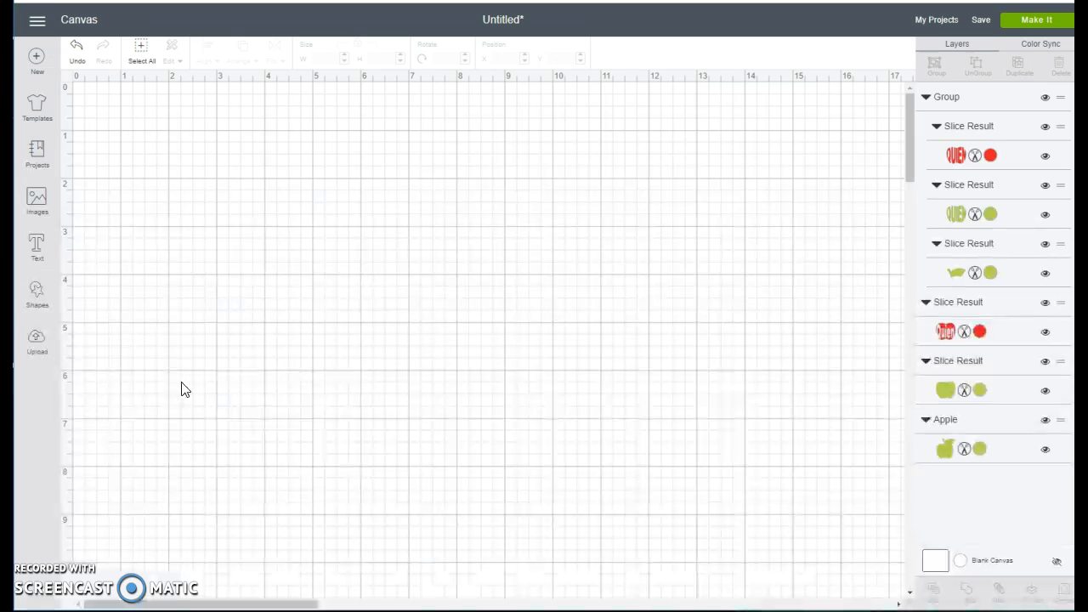
Step: Move the spare green apple body to the empty area between the two designs and nudge the red "Quien" apple on its green backing
drag(782, 491, 527, 480)
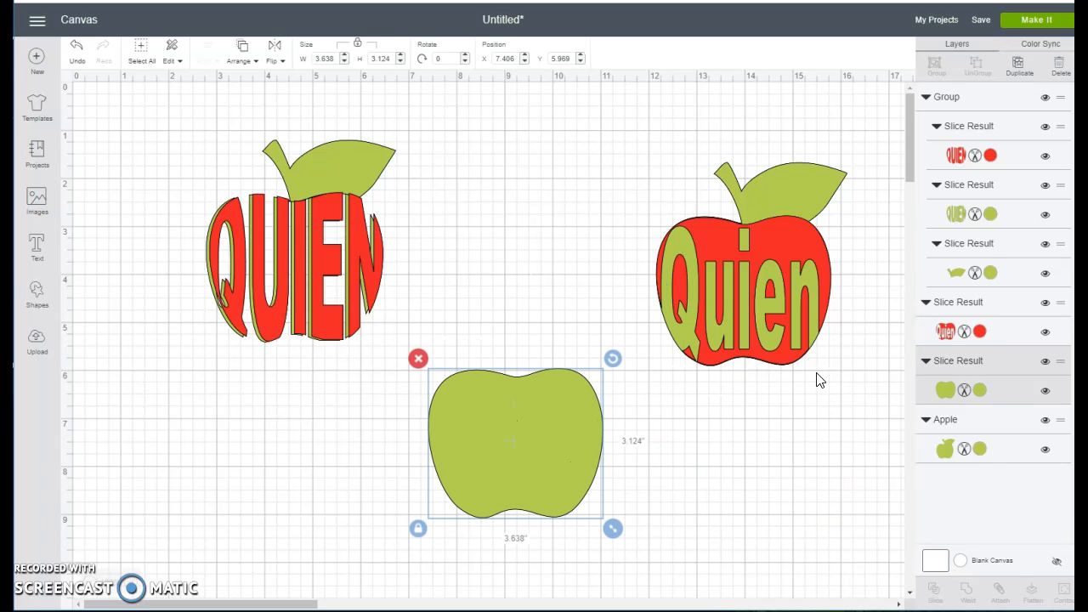
mouse_move(794, 255)
mouse_down()
mouse_move(794, 297)
mouse_move(722, 306)
mouse_move(617, 175)
mouse_move(733, 245)
mouse_move(786, 255)
mouse_move(794, 247)
mouse_up()
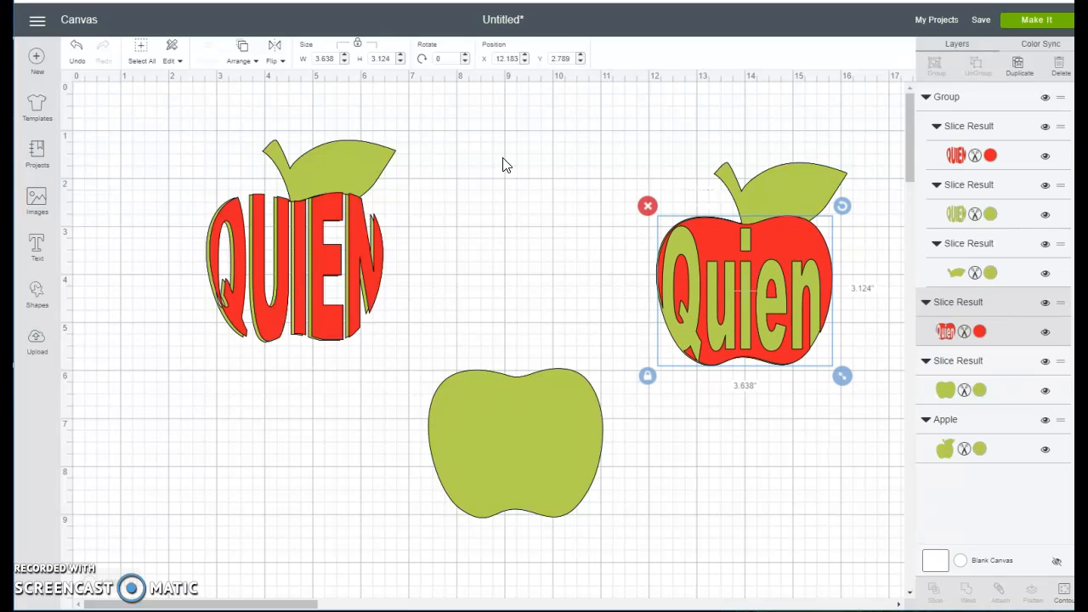